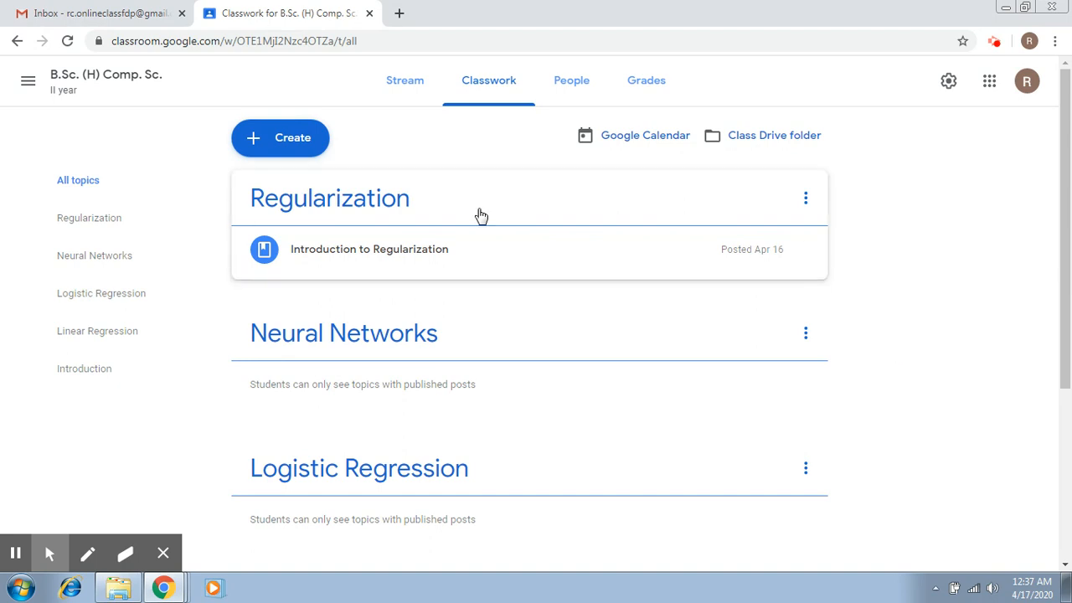
Create a quiz assignment titled "Quiz - 1" with the instructions "The time duration is 10 minutes."
left_click(286, 139)
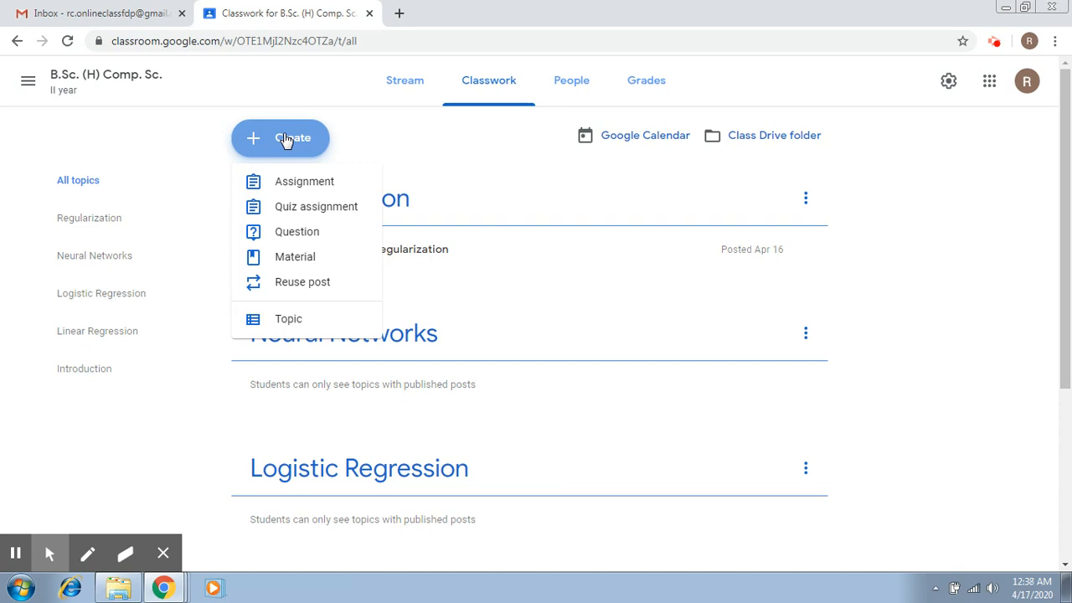
left_click(289, 213)
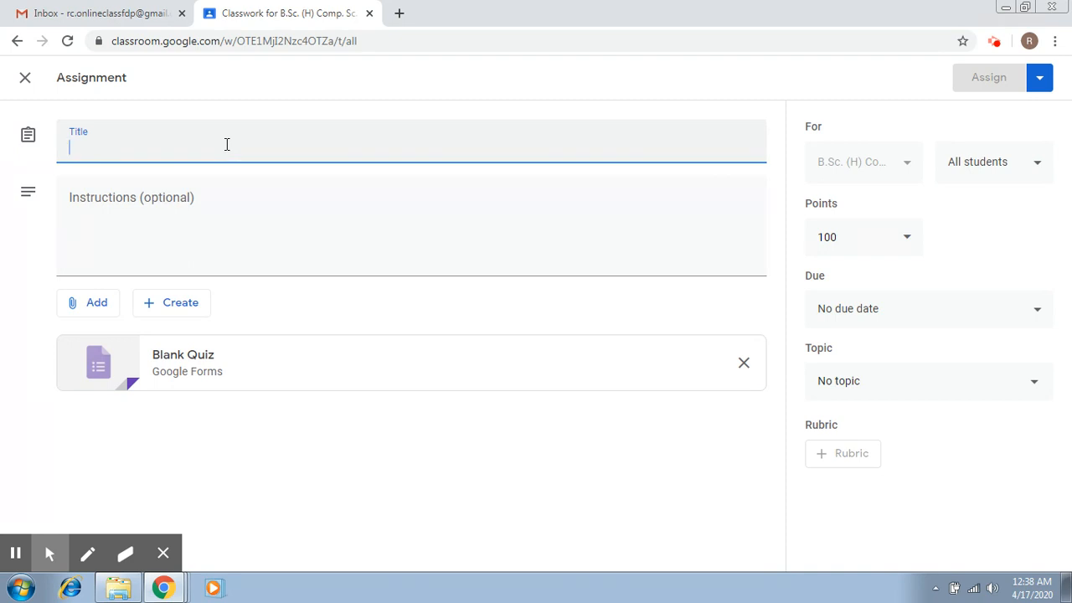
type("Quiz")
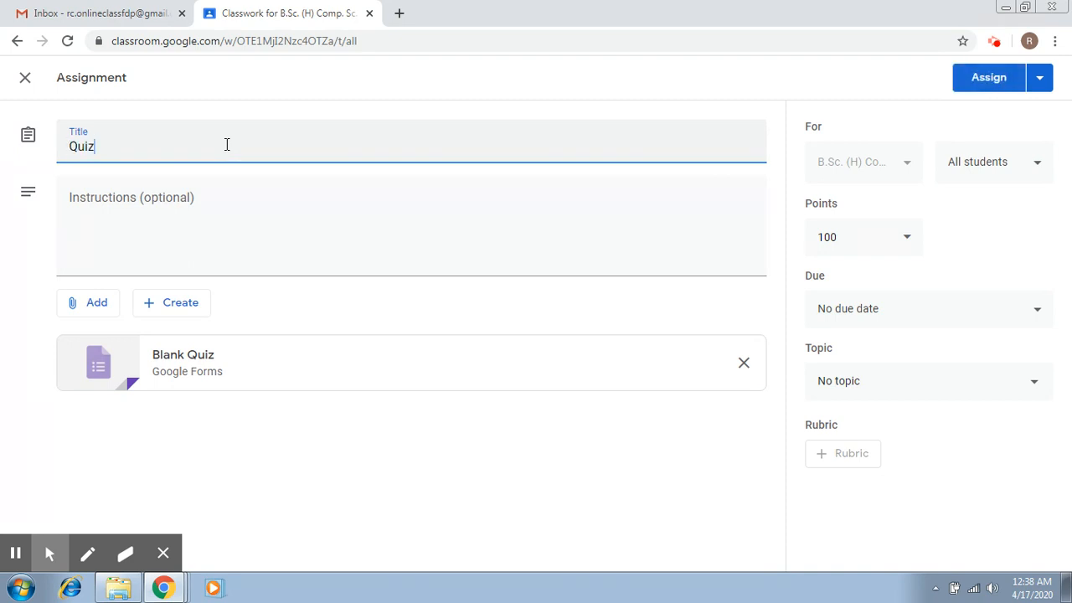
type(" - 1")
left_click(170, 203)
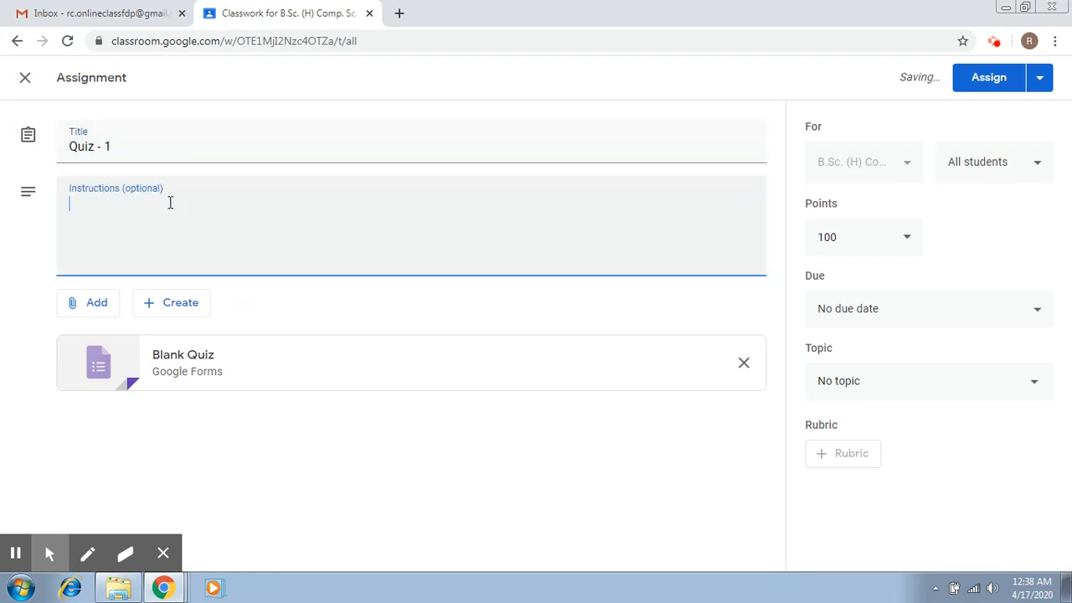
type("The time dur")
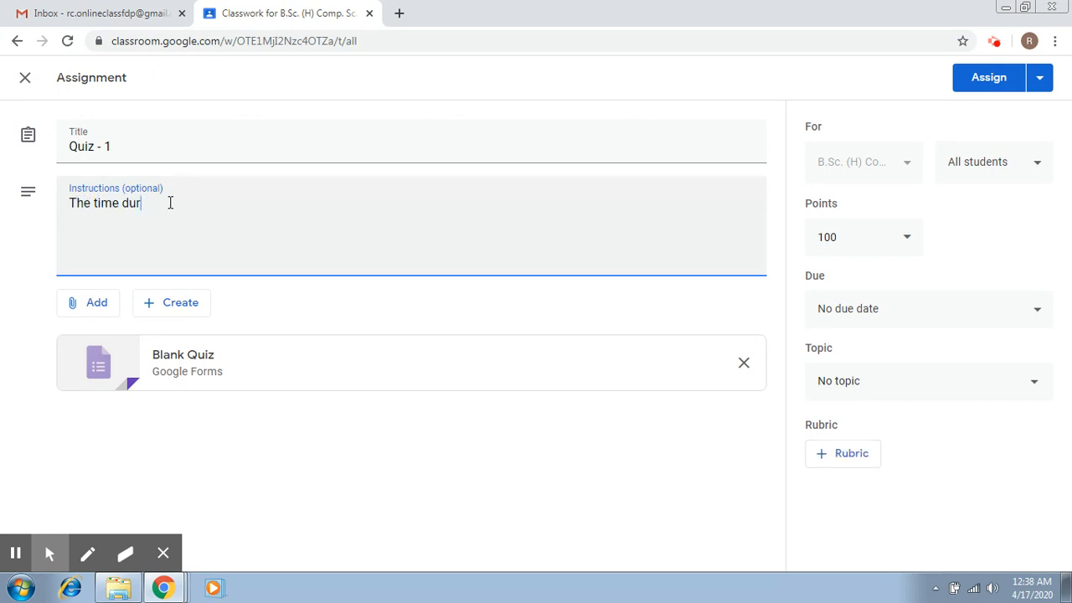
type("ation is 10 minutes.")
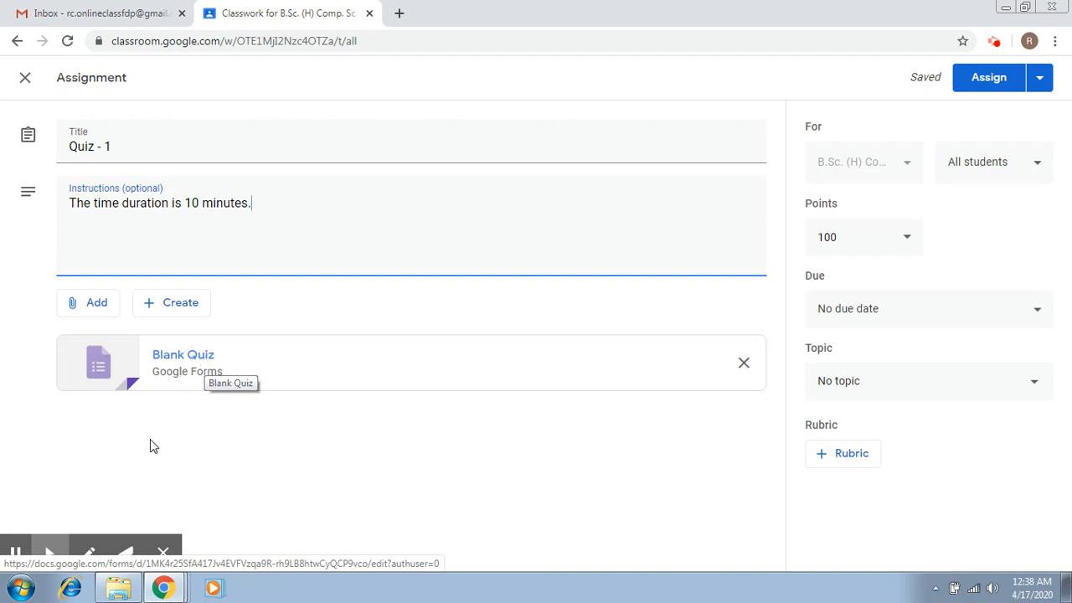
left_click(87, 554)
mouse_move(228, 338)
left_mouse_down()
mouse_move(99, 356)
mouse_move(237, 310)
left_mouse_up()
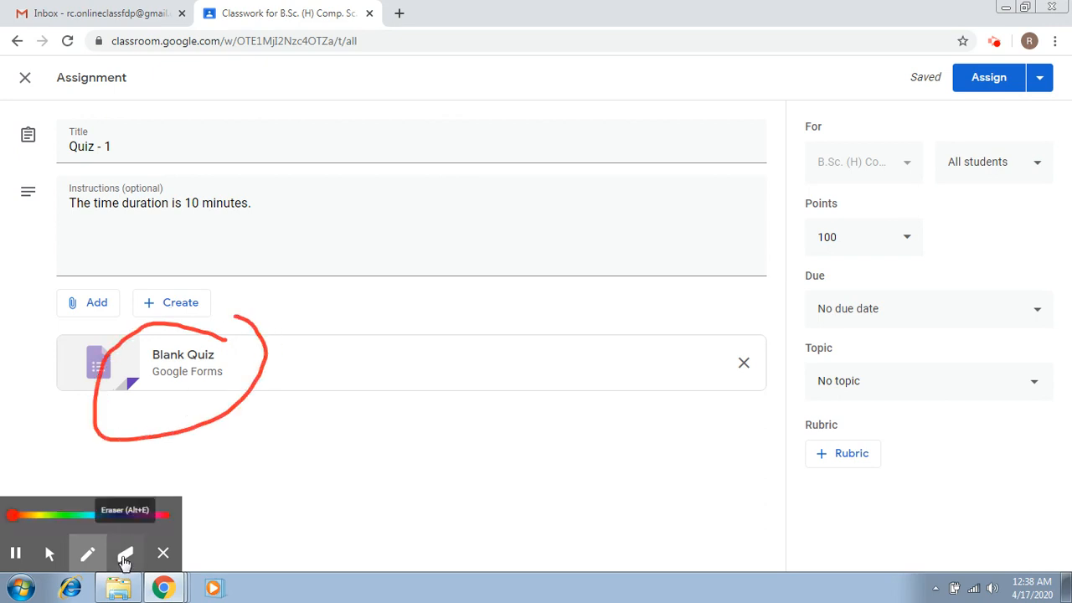
left_click(49, 553)
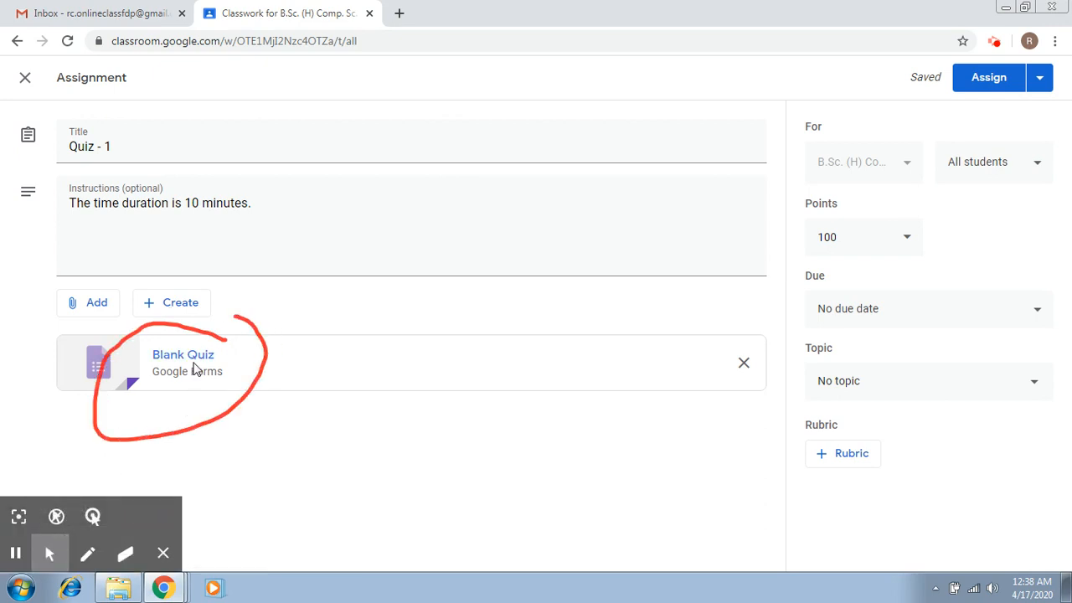
Open the assignment's attached Blank Quiz form and change the form title to "Quiz -1"
left_click(194, 370)
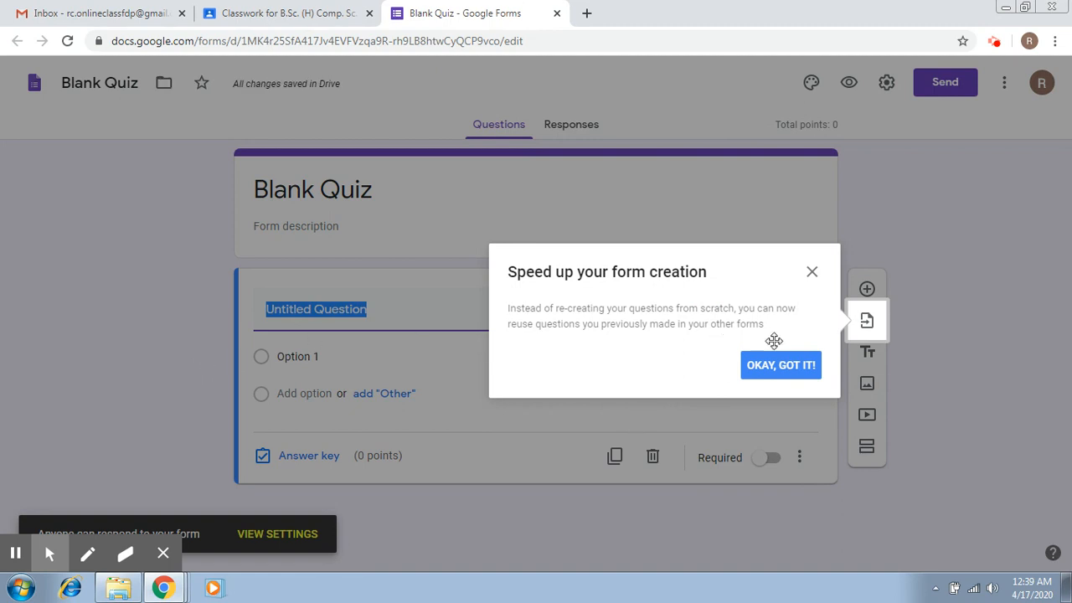
left_click(778, 366)
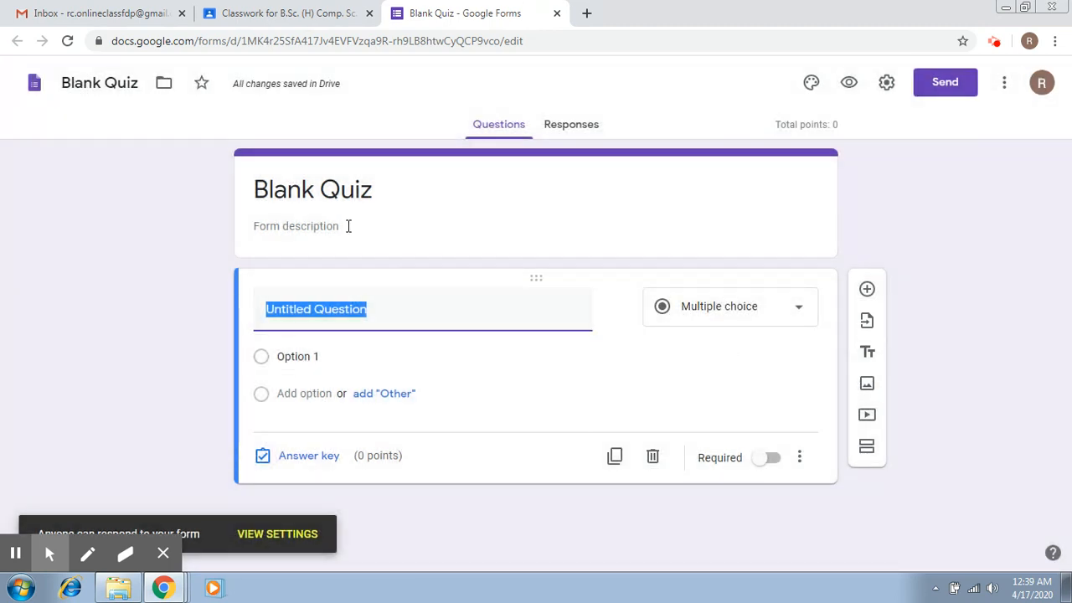
left_click(339, 191)
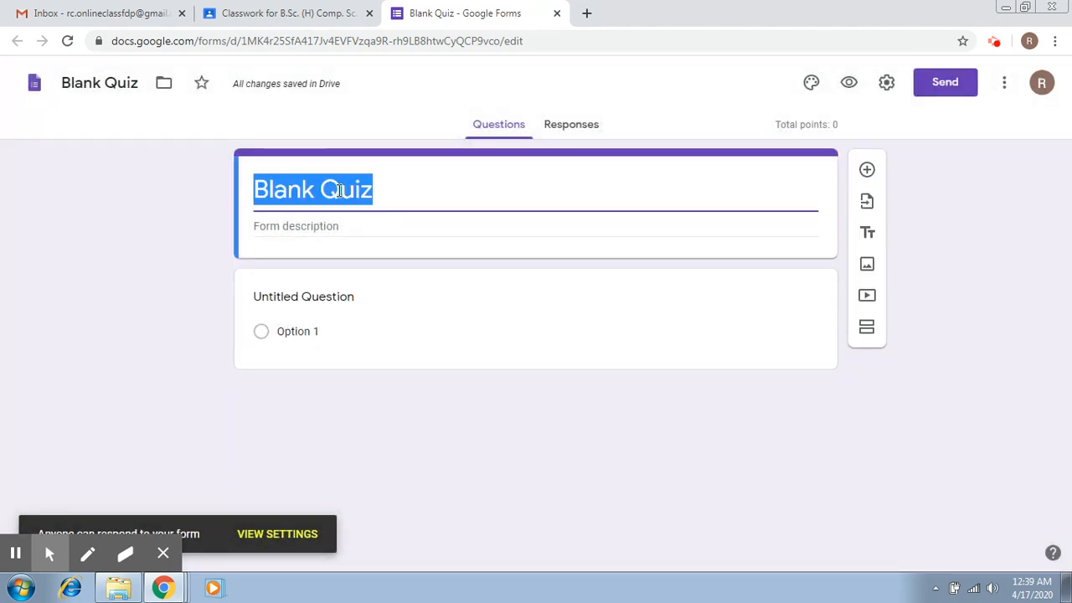
type("Quiz -1")
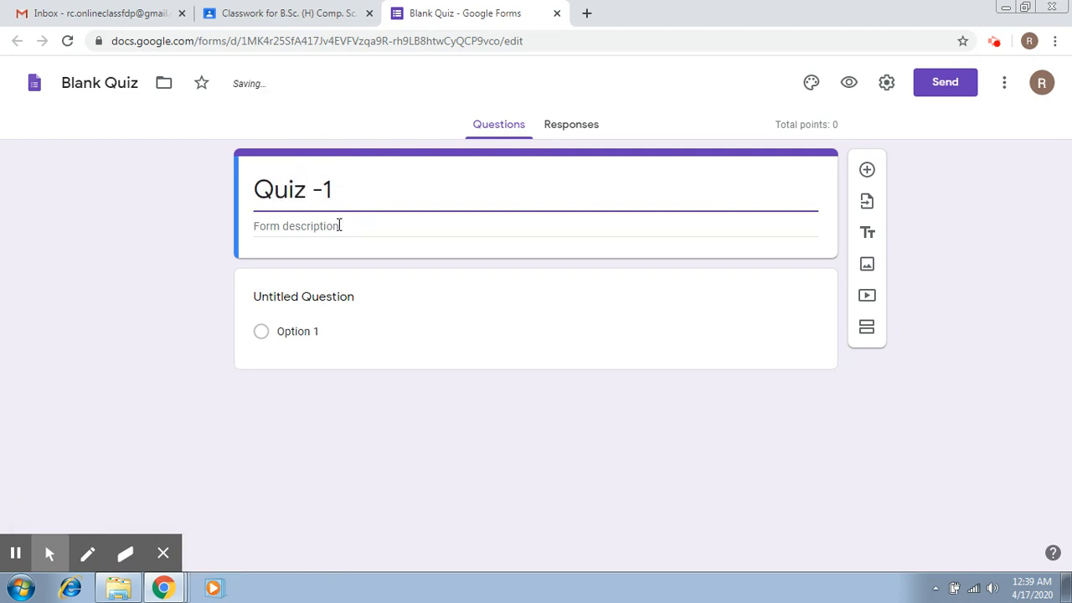
Enter "What is the value of pi" as the first question and set its type to Multiple choice
left_click(326, 302)
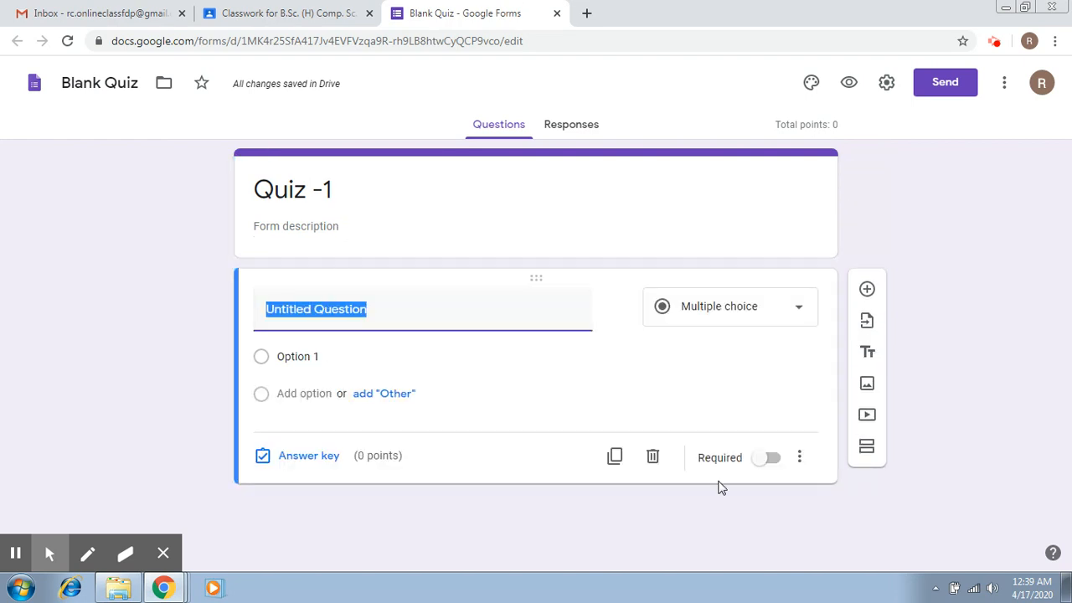
left_click(804, 319)
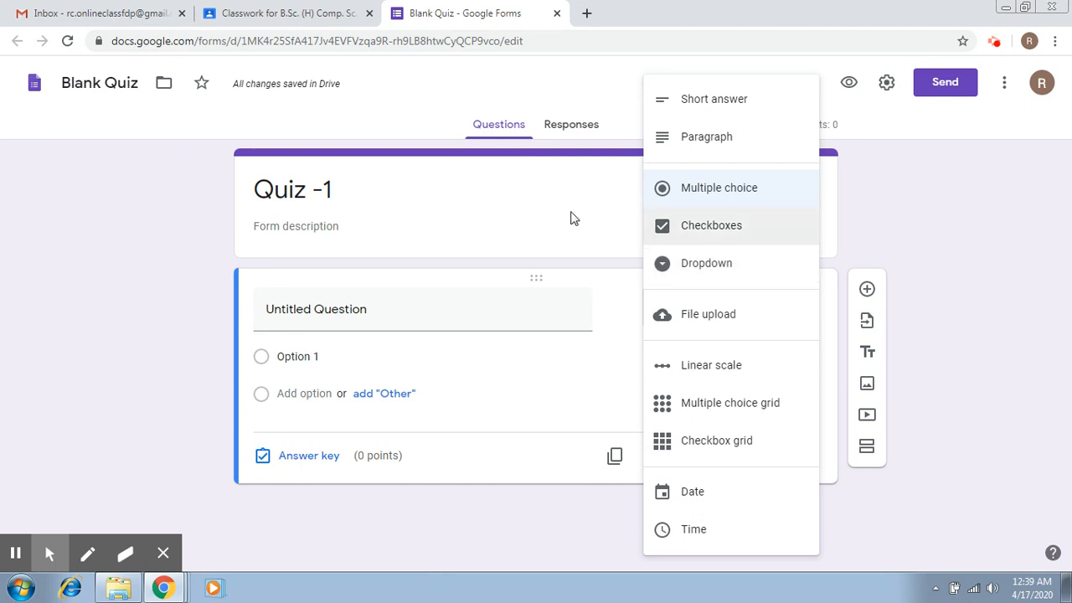
left_click(685, 186)
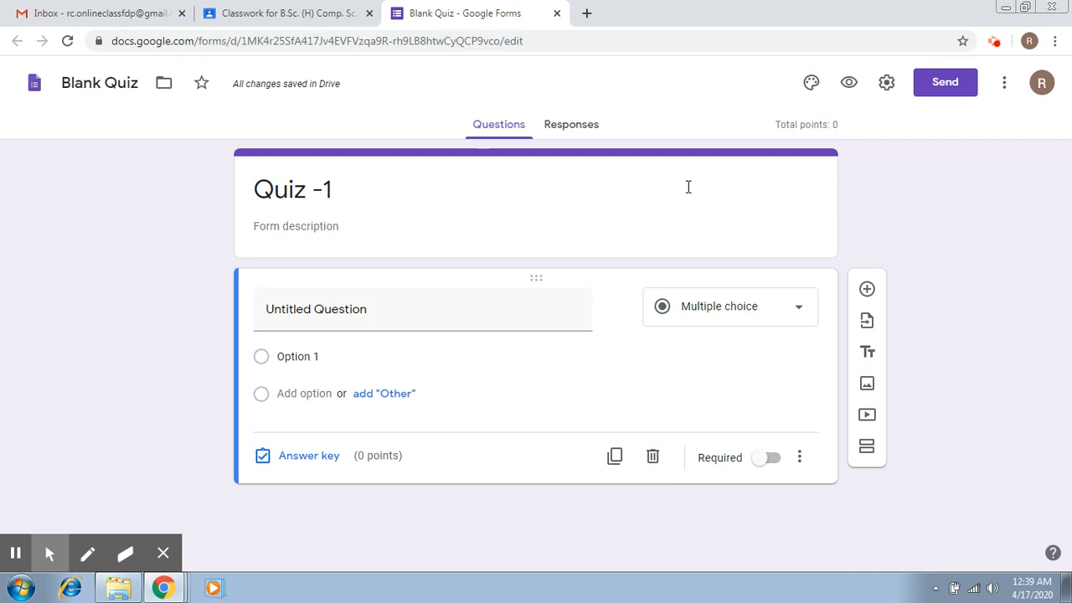
left_click(303, 314)
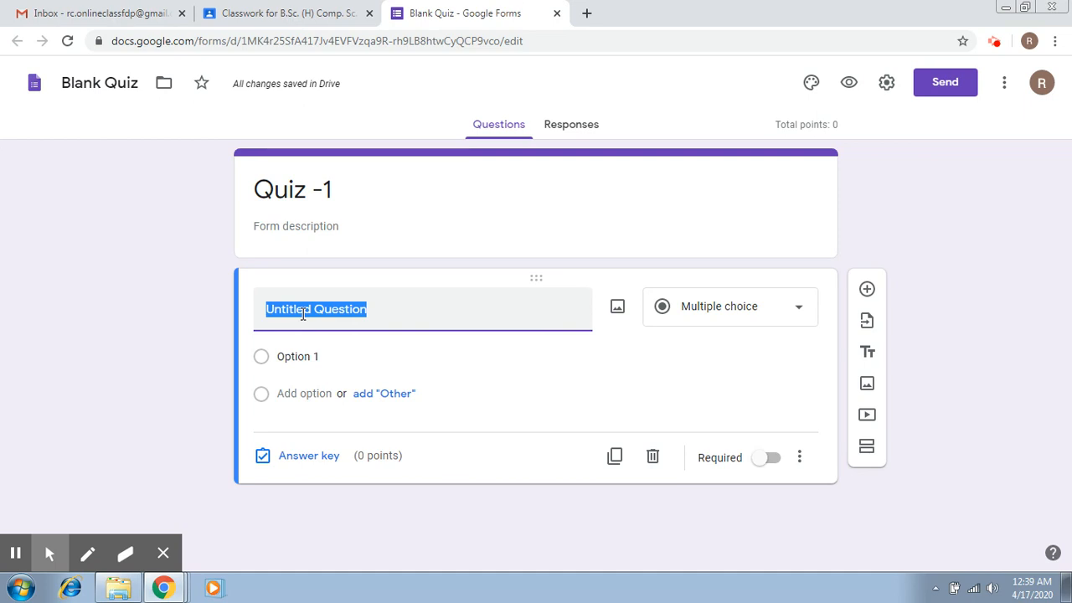
type("What is")
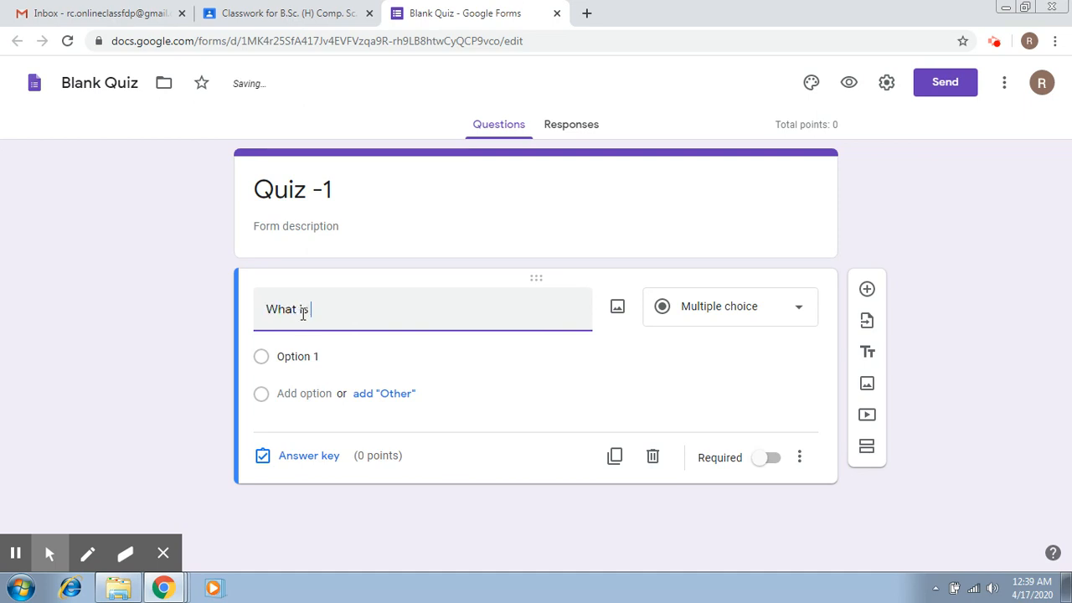
type(" the value of pi")
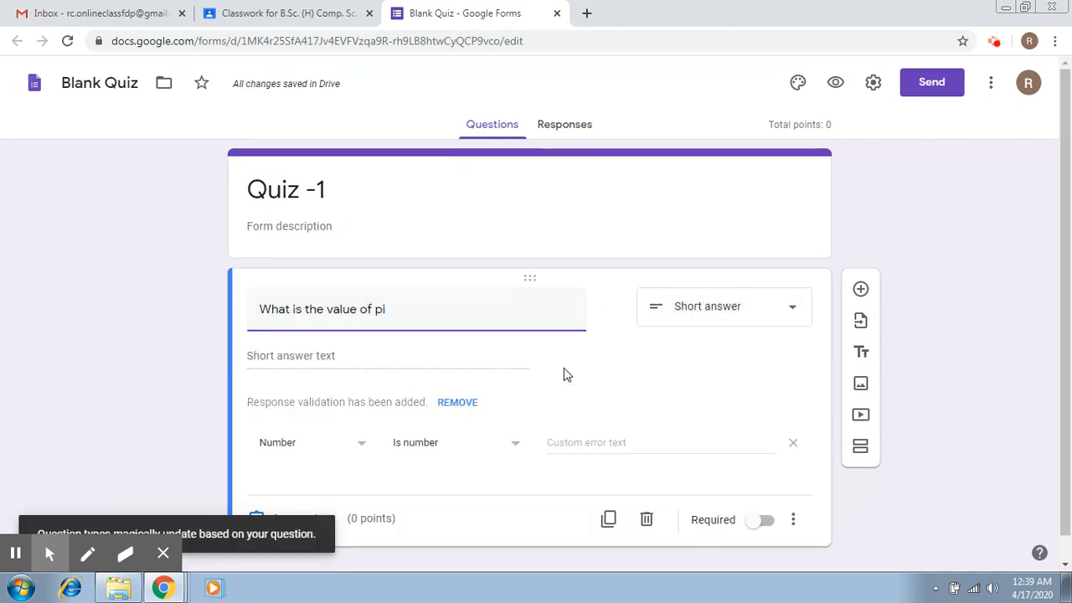
left_click(756, 315)
left_click(725, 192)
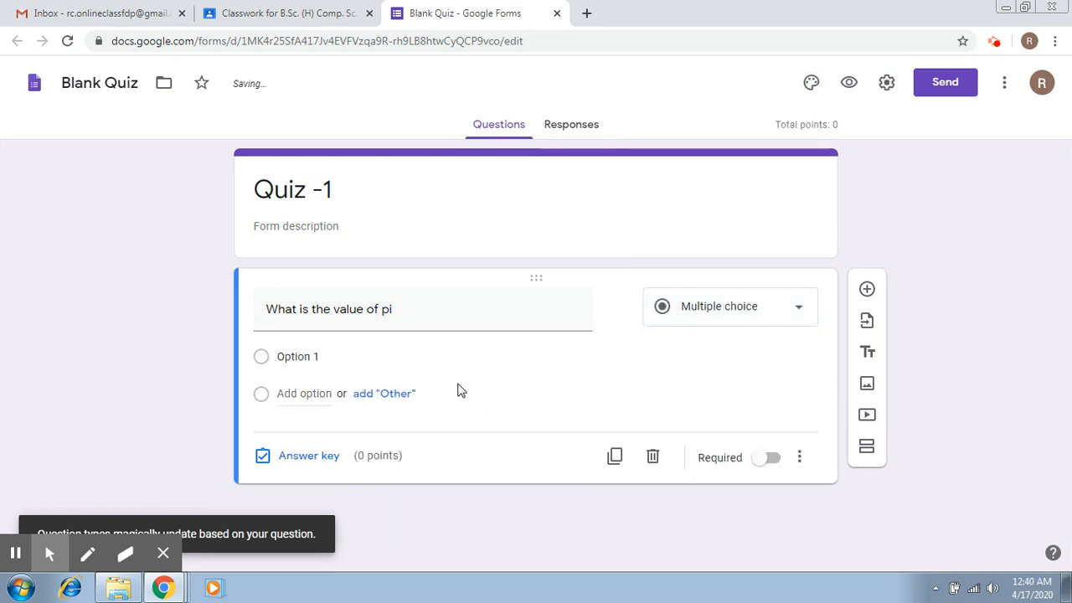
Give the pi question the four answer options 3.14, 4.56, 9.01 and 2.4
left_click(286, 355)
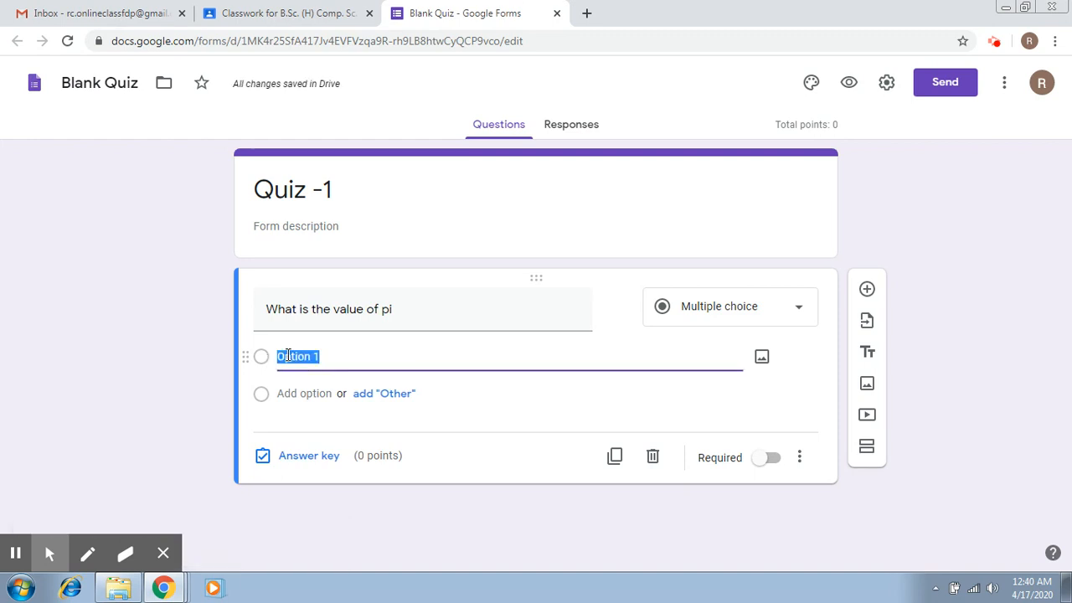
type("3.14")
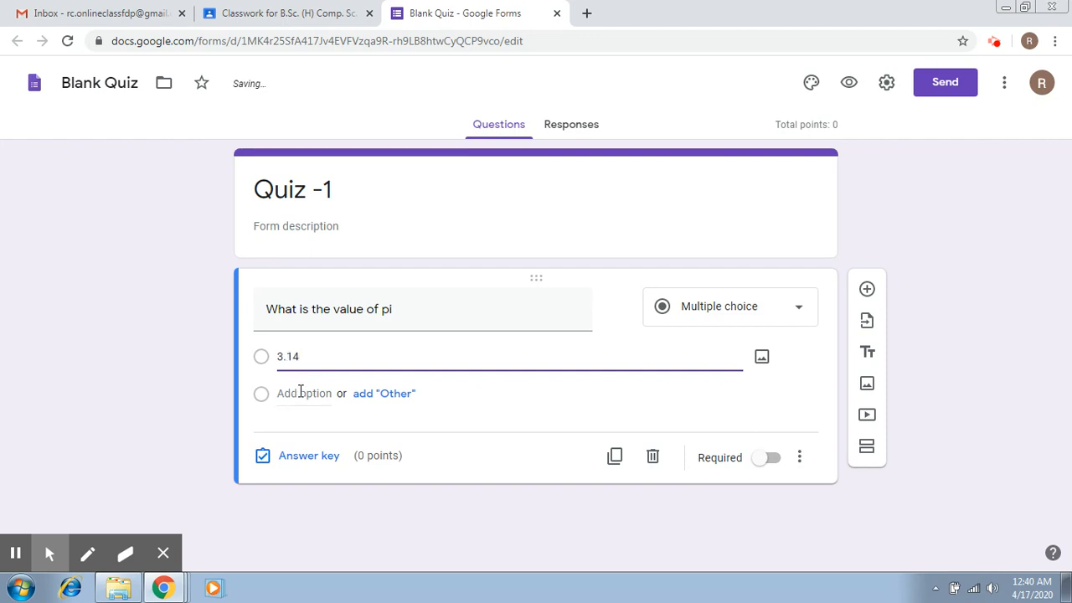
left_click(300, 392)
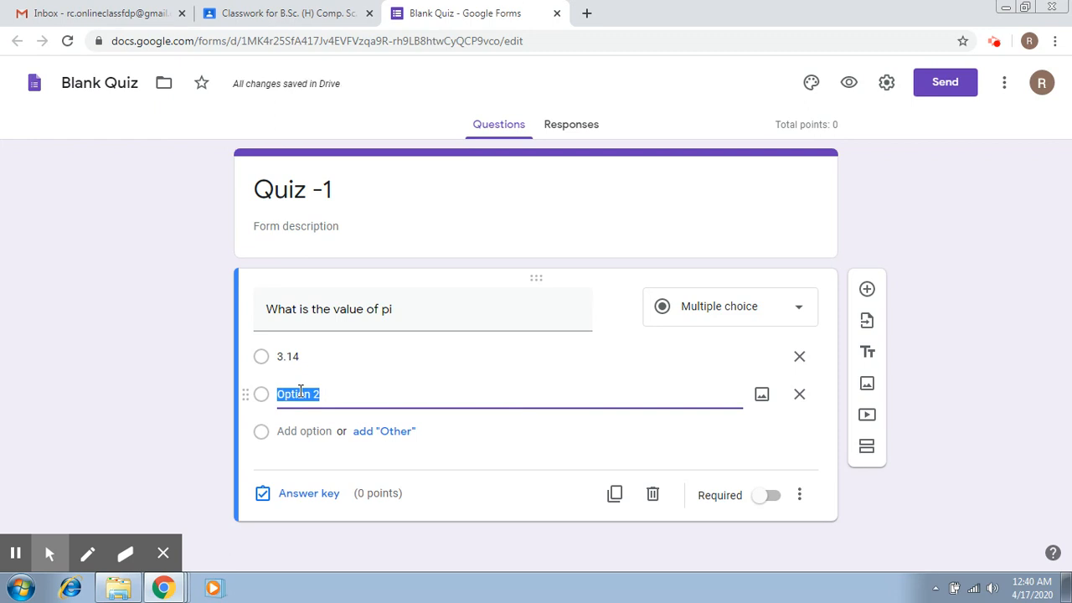
type("4.56")
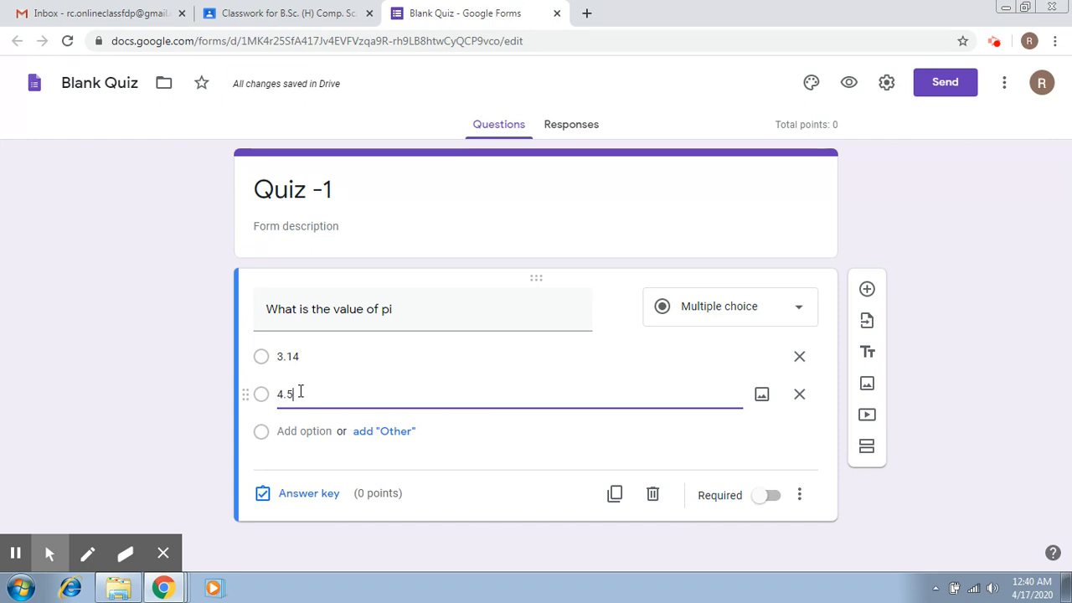
left_click(297, 430)
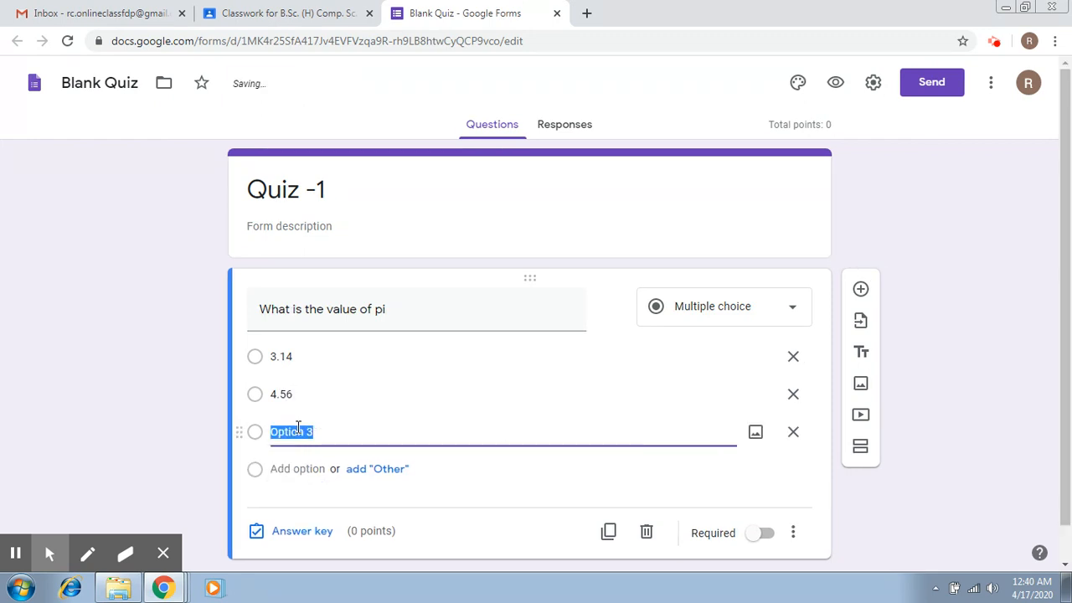
type("9.01")
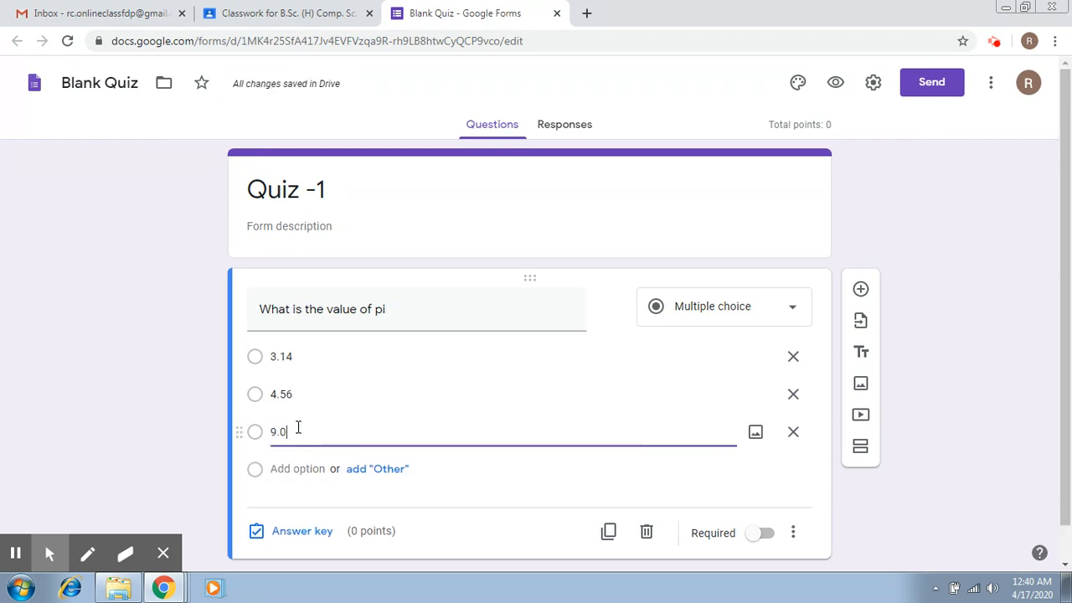
left_click(302, 468)
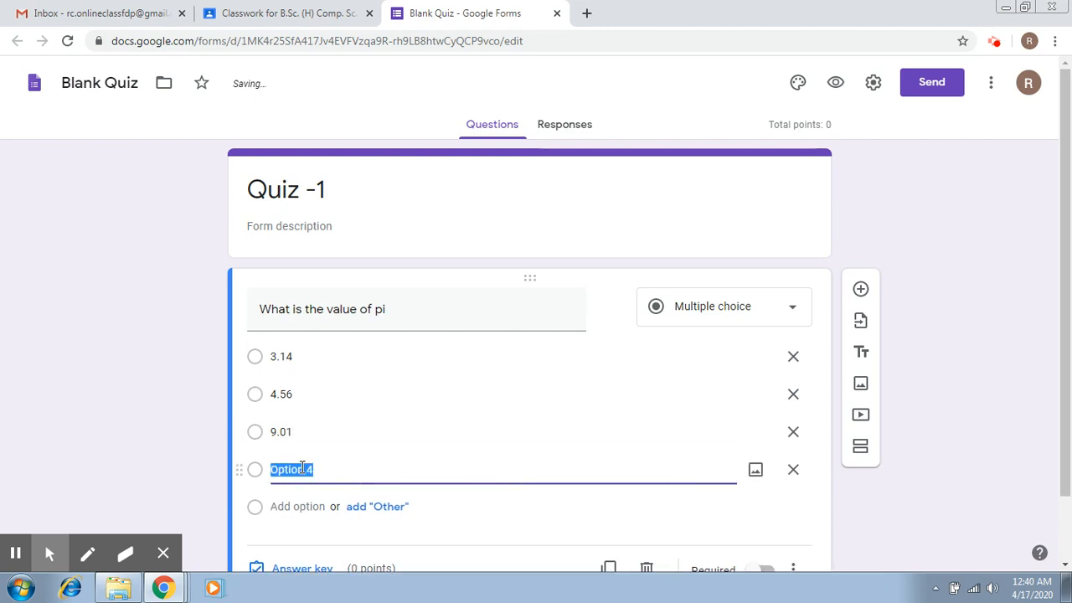
type("2.4")
left_click(490, 520)
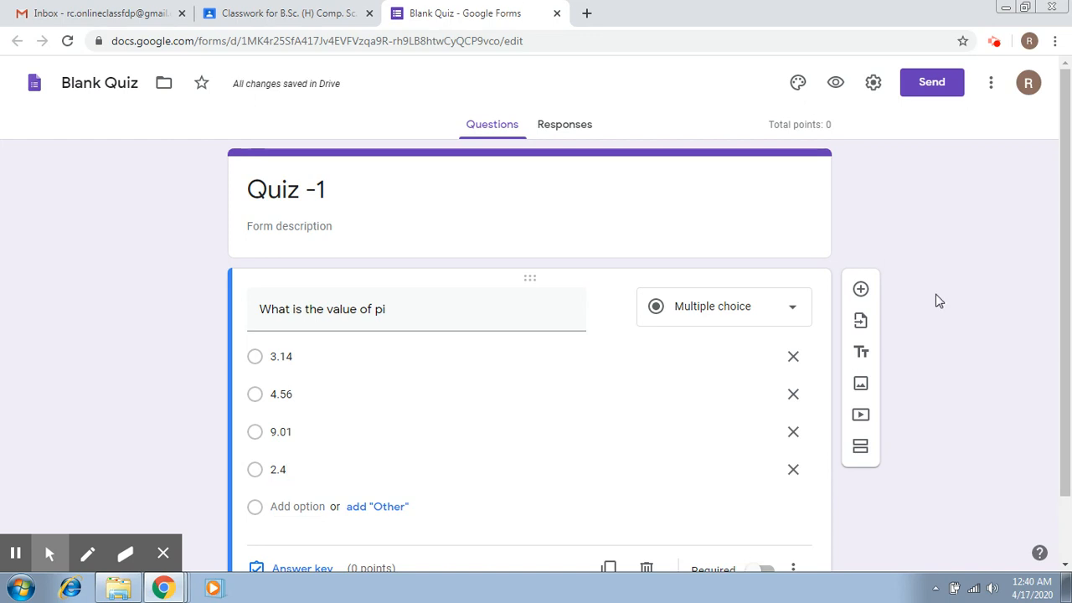
Open the pi question's answer key and set the question's value to 1 point
scroll(1069, 402, "down", 1)
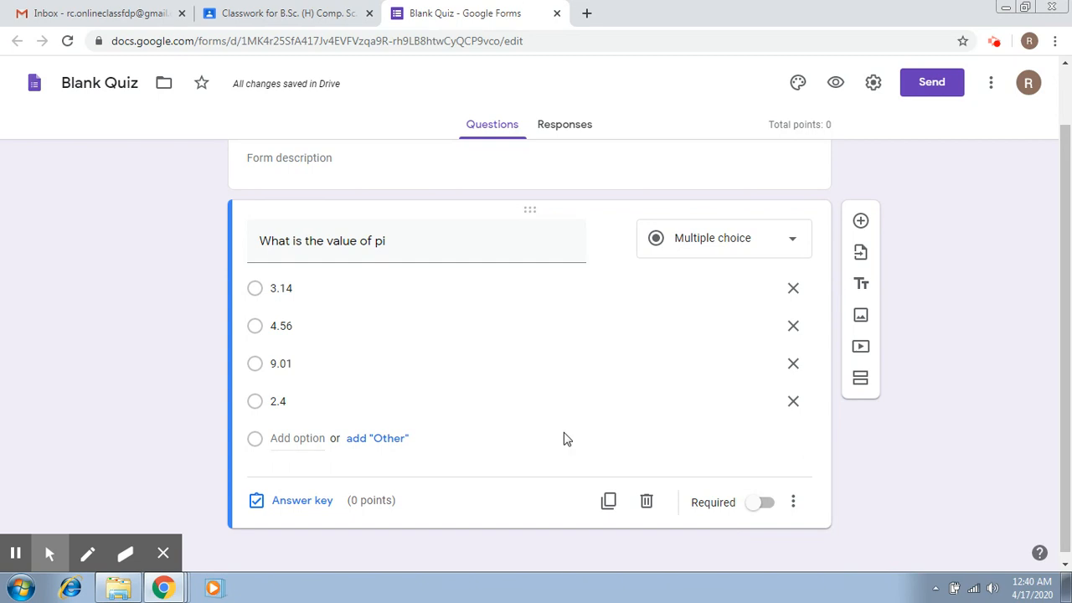
left_click(323, 505)
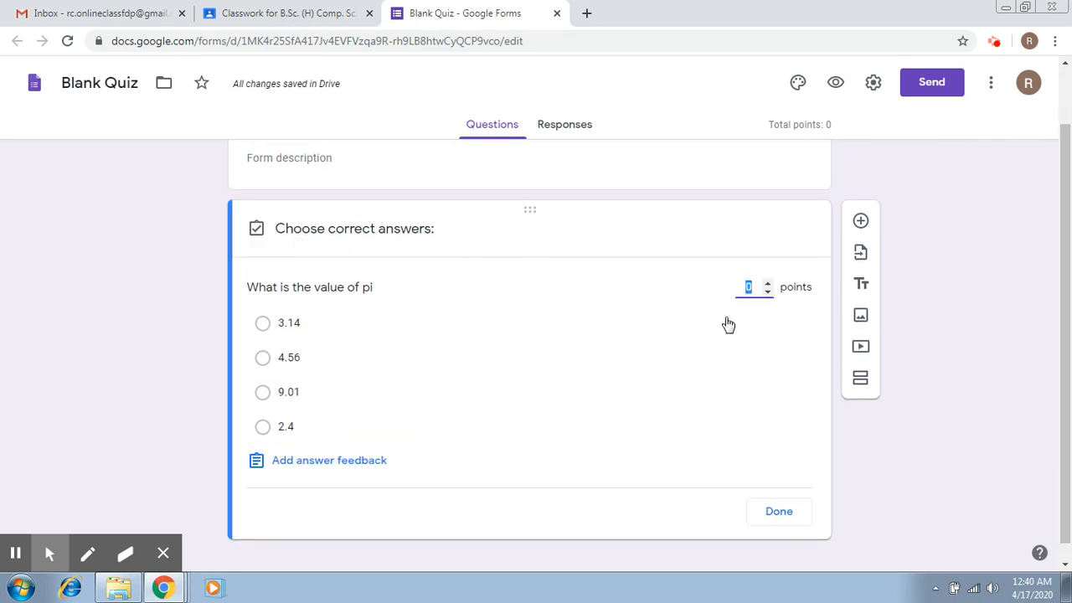
left_click(768, 286)
Add the feedback "The value is 3.14." for correct answers to the pi question
left_click(359, 461)
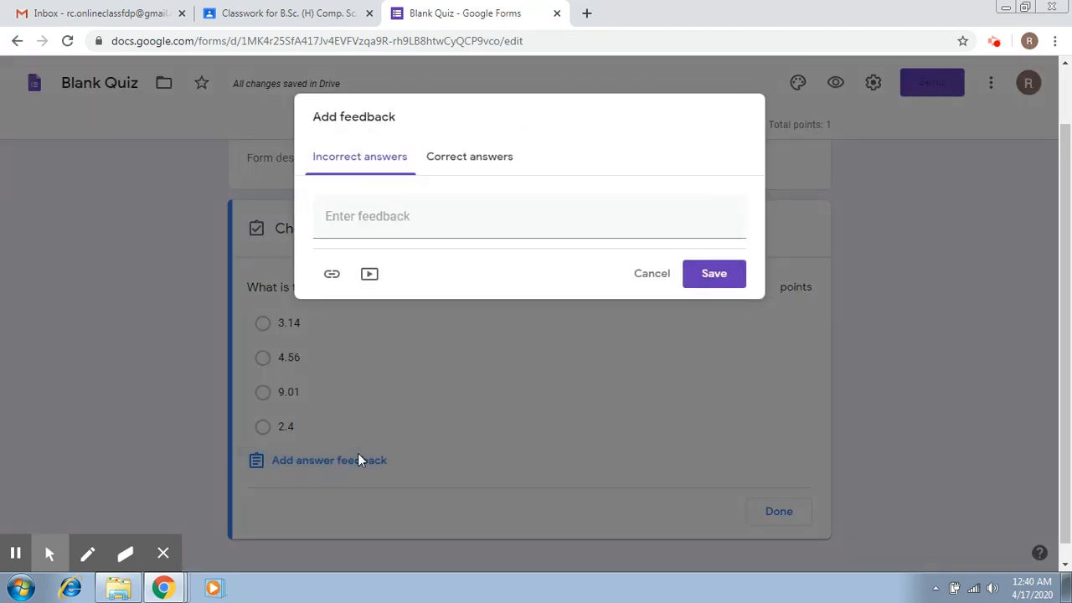
left_click(459, 159)
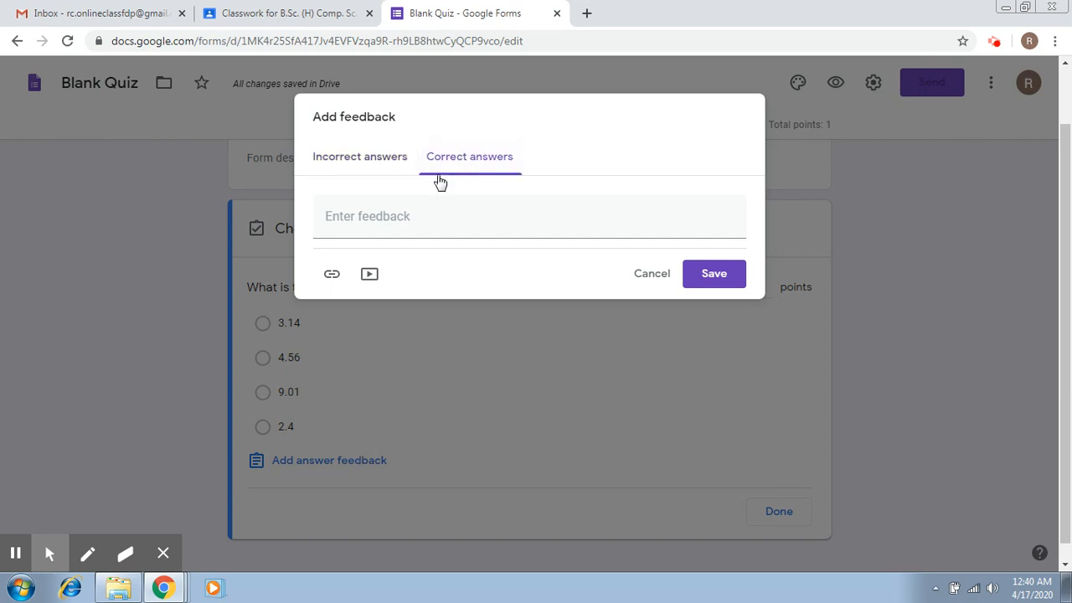
left_click(411, 219)
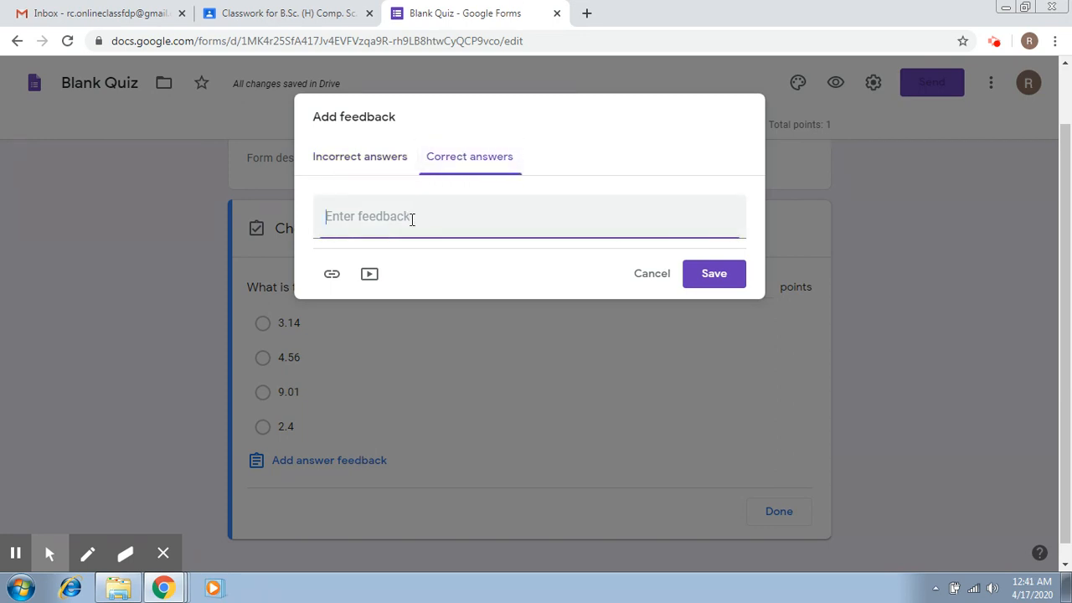
type("The value is 3.14.")
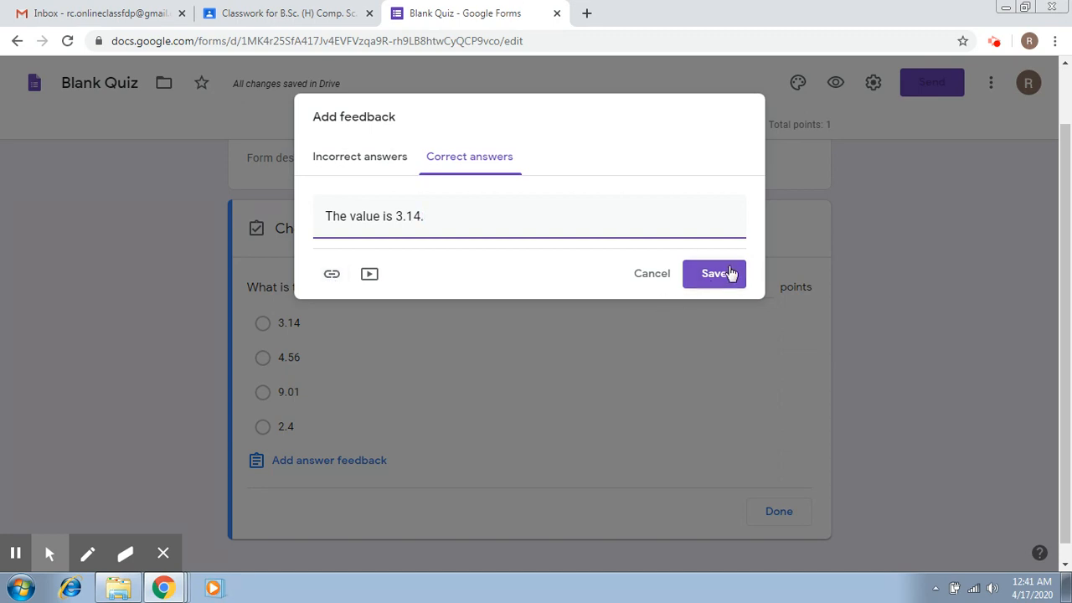
Add the feedback "The value actually is 3.14" for incorrect answers to the pi question and save the feedback
left_click(384, 159)
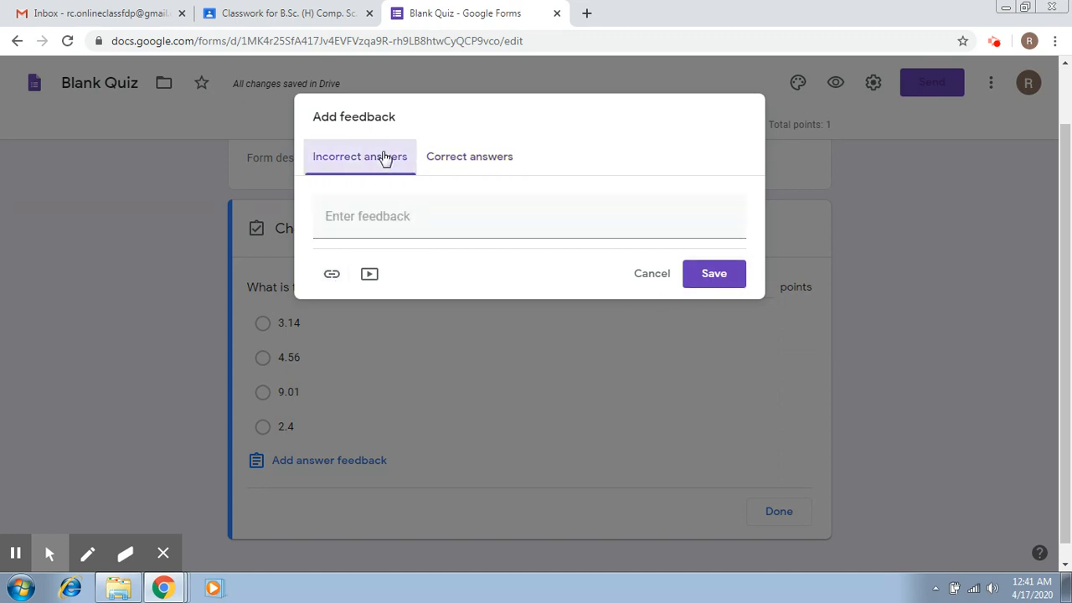
left_click(410, 209)
type("The value a")
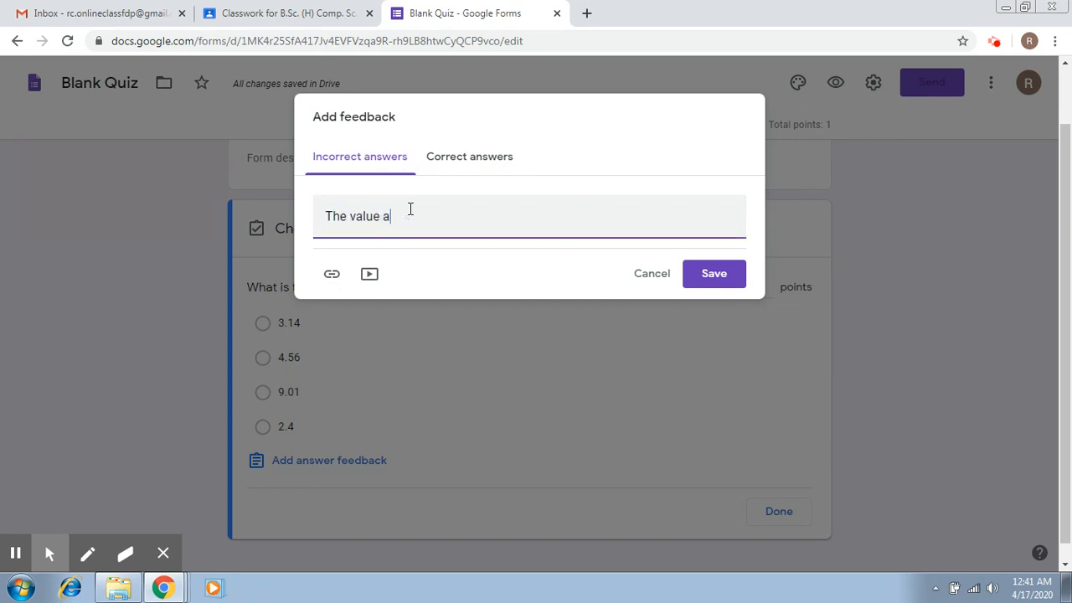
key("BackSpace")
key("BackSpace")
type("ctually is")
left_click(714, 273)
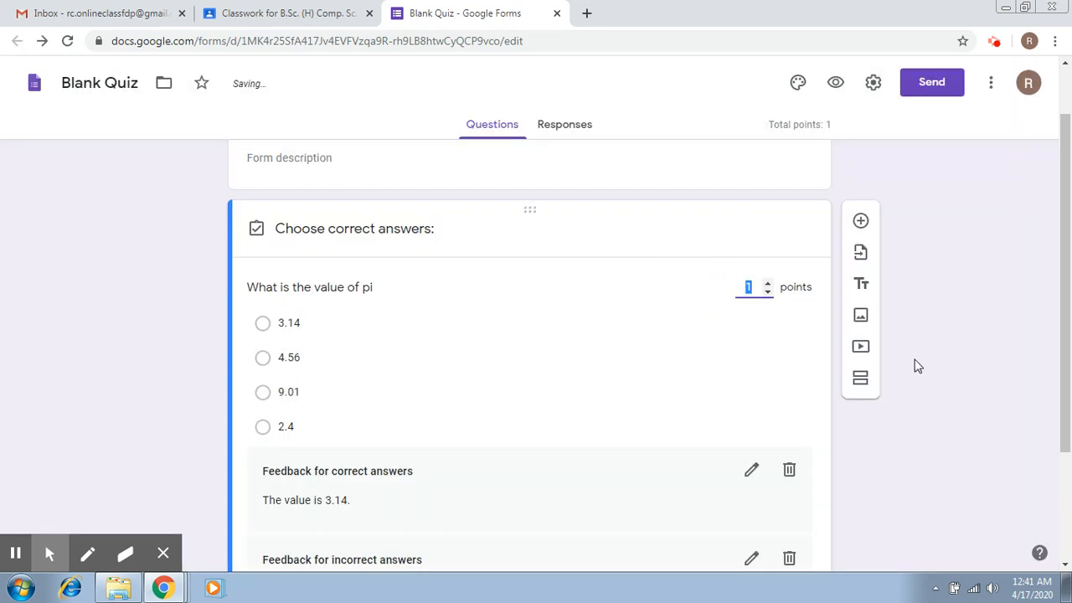
Mark 3.14 as the only correct answer in the pi question's answer key
left_click_drag(1064, 307, 1068, 416)
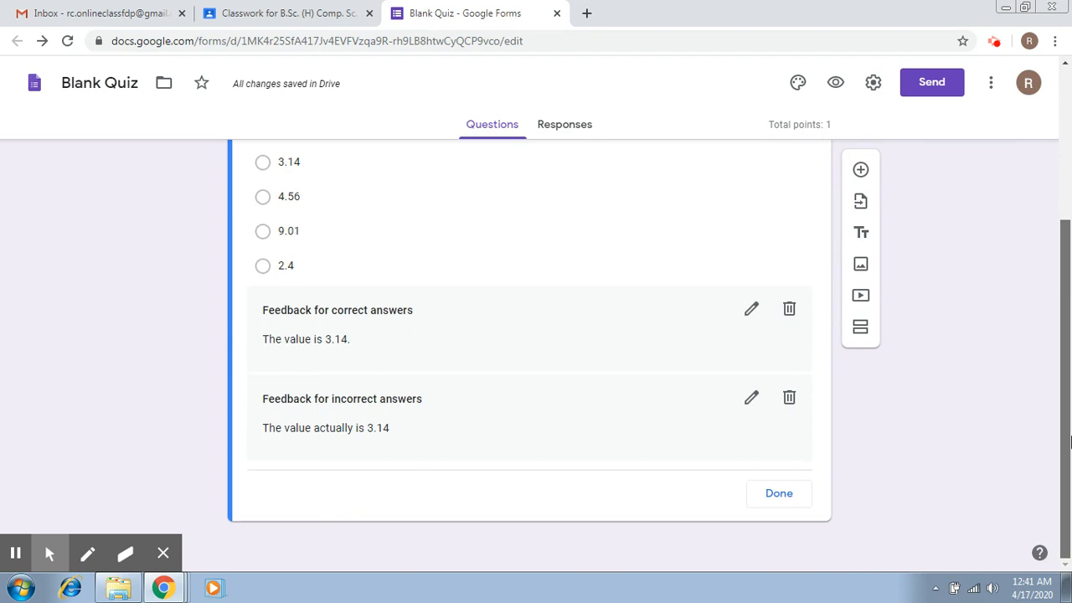
left_click_drag(1069, 441, 1067, 259)
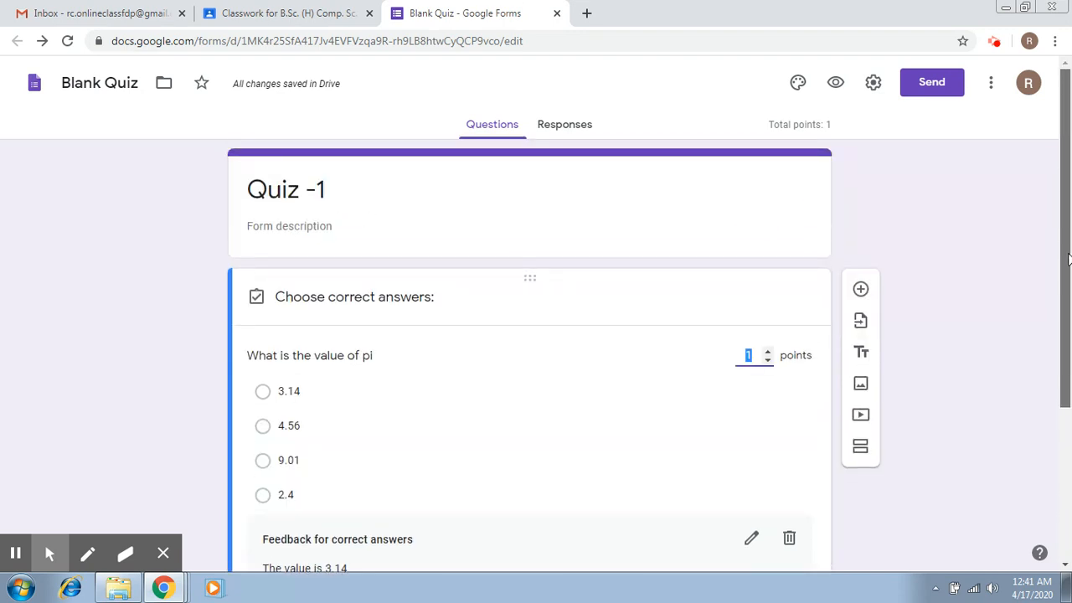
left_click_drag(1067, 260, 1068, 398)
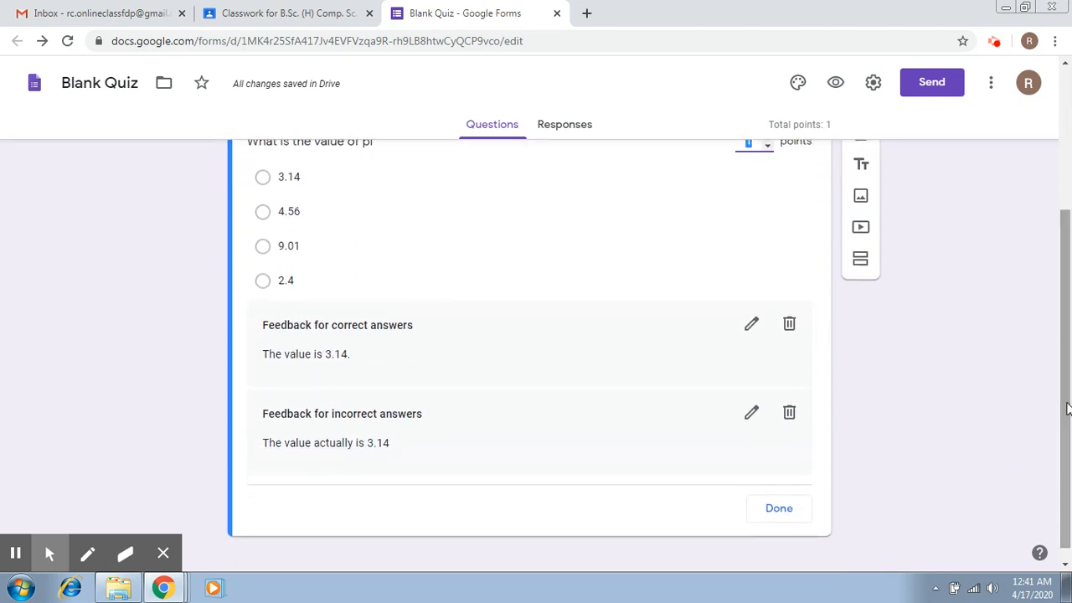
left_click(720, 254)
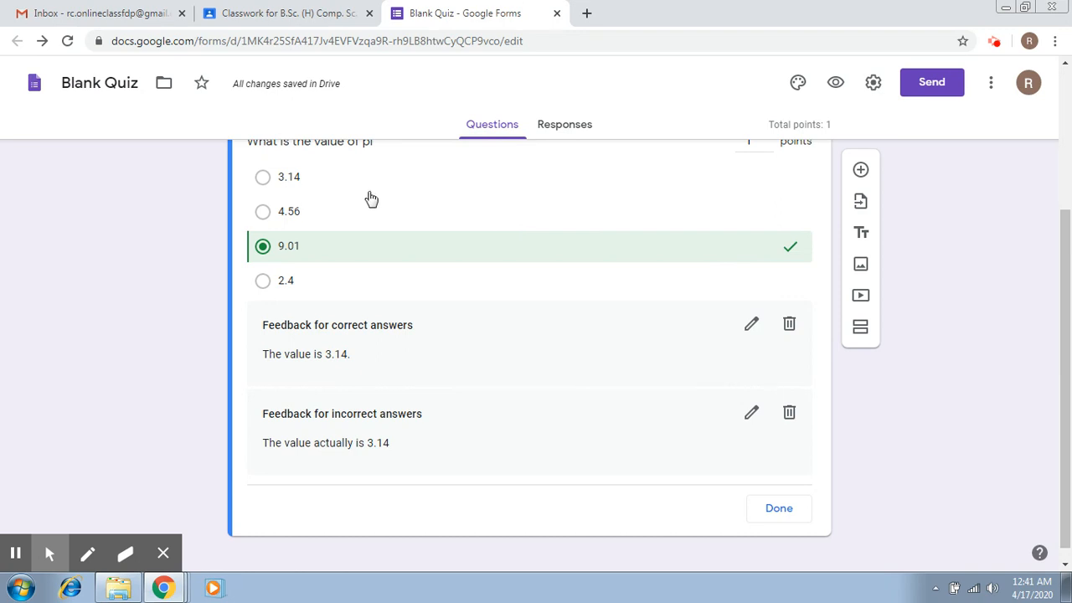
left_click(287, 181)
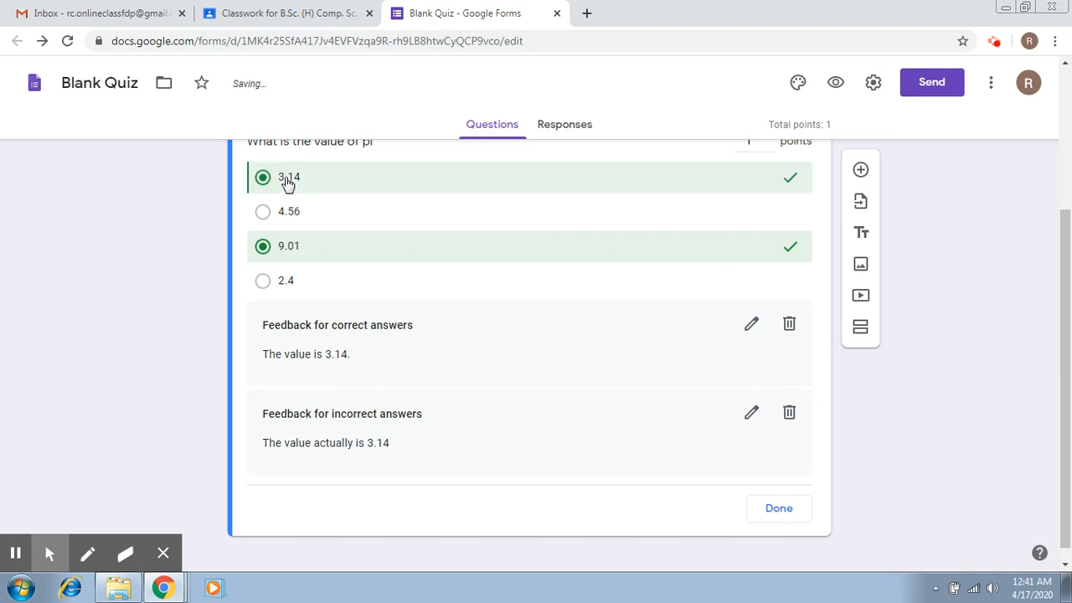
left_click(263, 247)
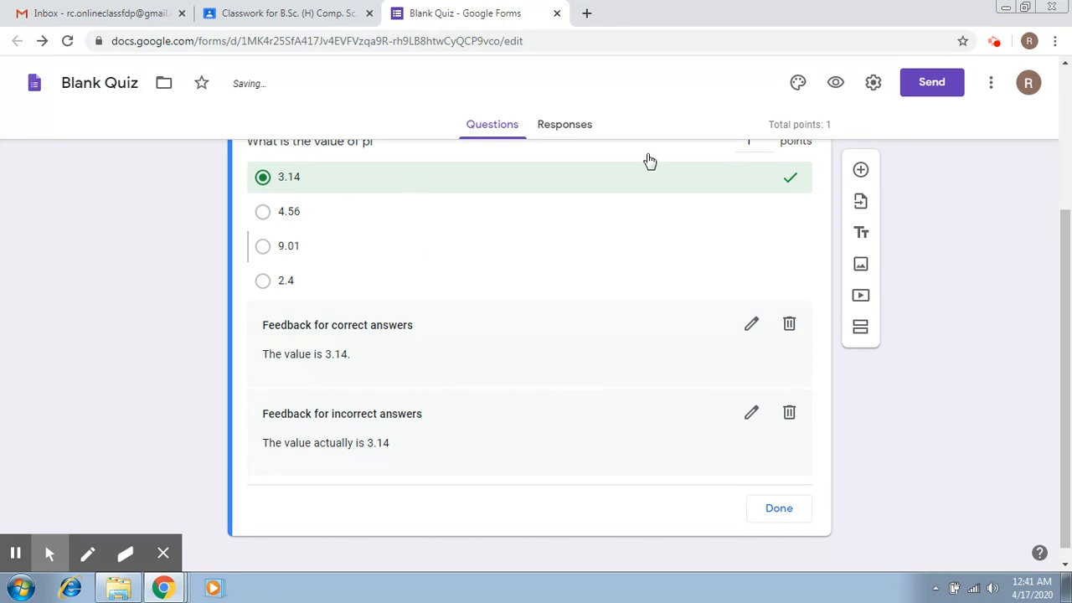
Add a new blank question below the pi question
left_click_drag(1067, 280, 1069, 217)
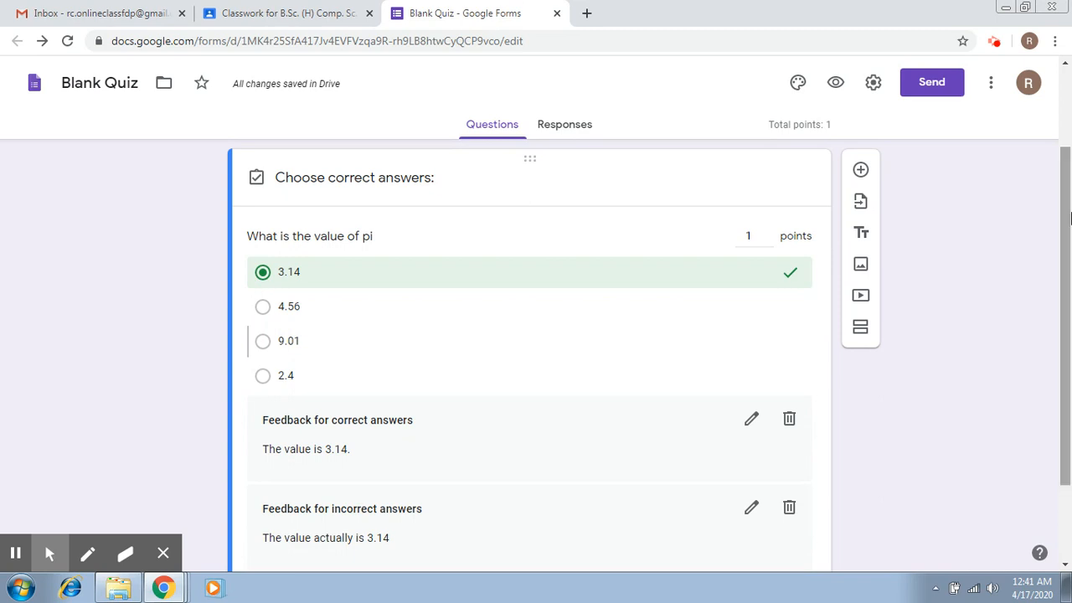
mouse_move(1069, 218)
left_mouse_down()
mouse_move(1069, 129)
mouse_move(1069, 206)
left_mouse_up()
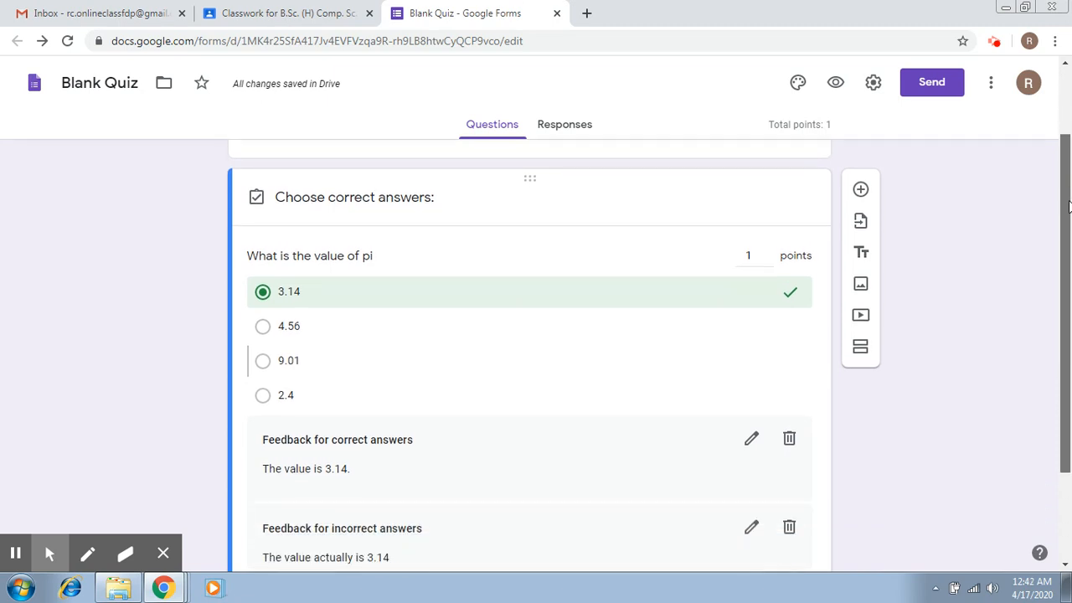
left_click(862, 189)
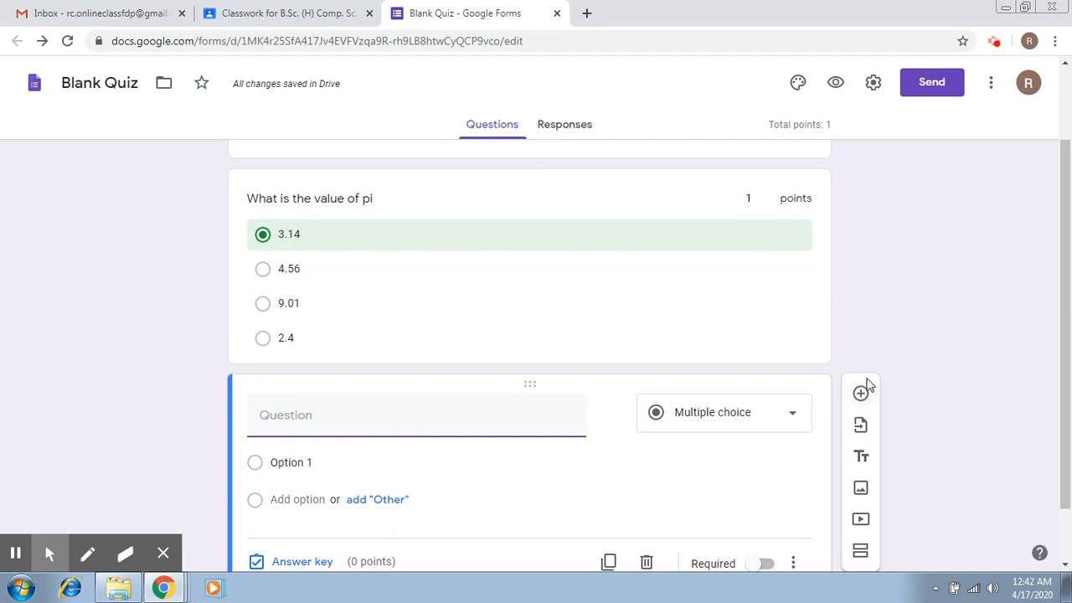
left_click_drag(1069, 333, 1070, 390)
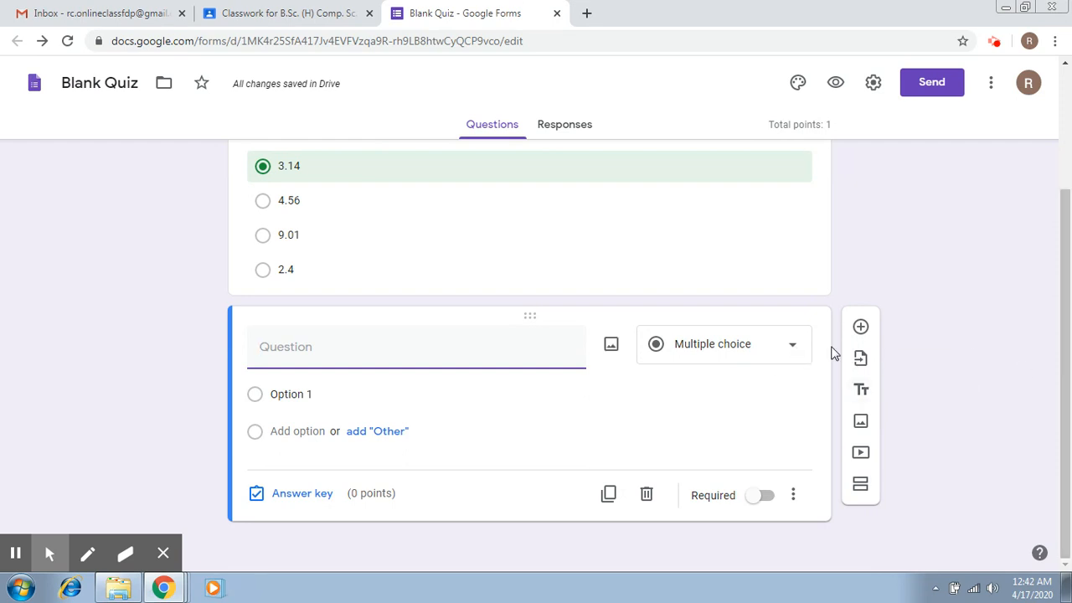
Reopen the pi question, finish its answer key and make the question required
left_click_drag(1065, 384, 1065, 266)
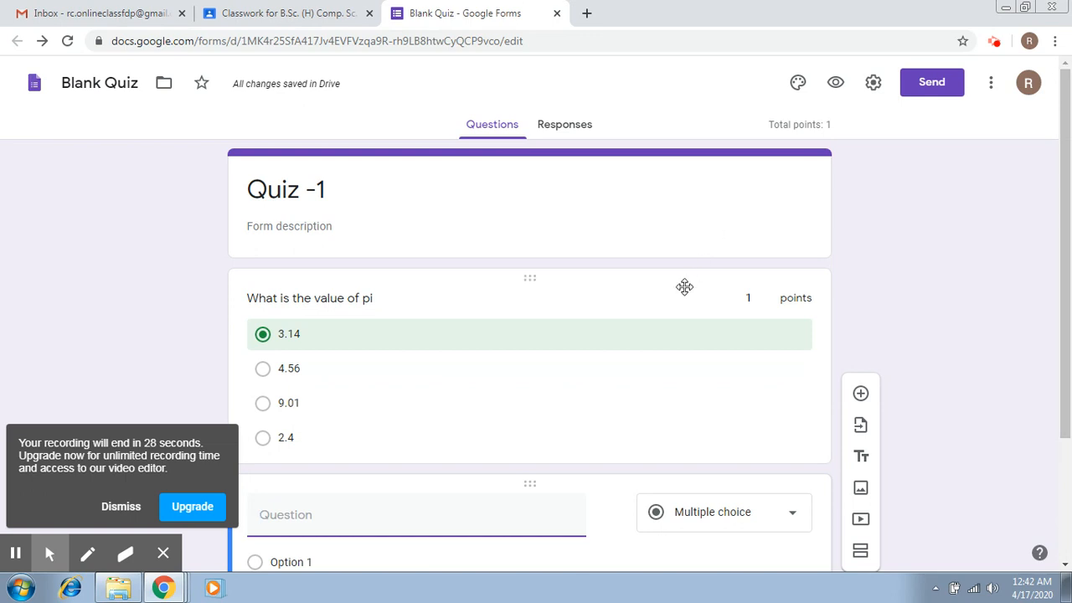
left_click(656, 313)
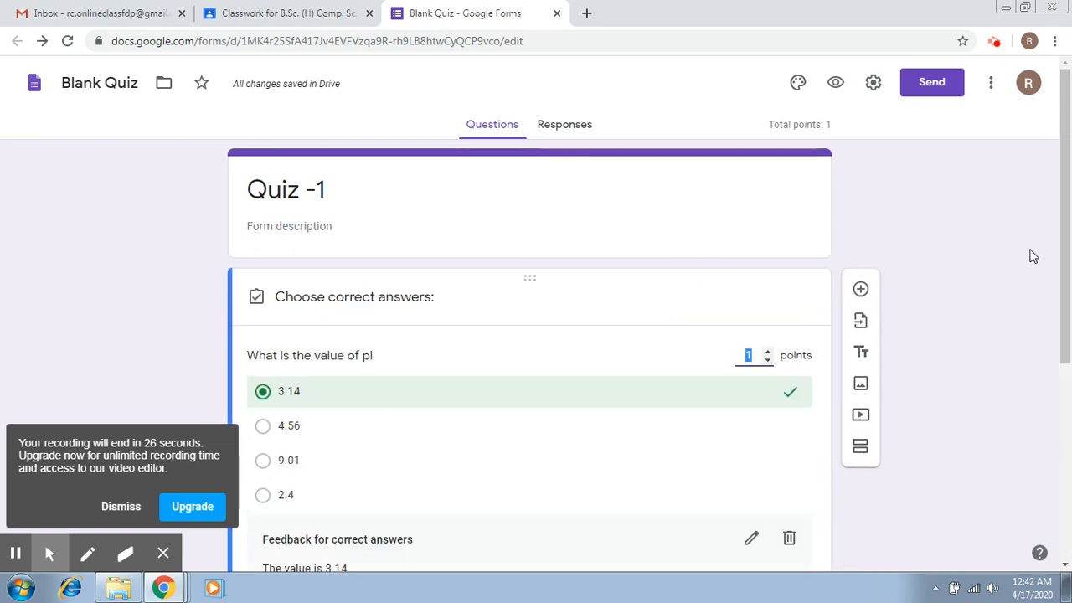
left_click_drag(1069, 218, 1069, 367)
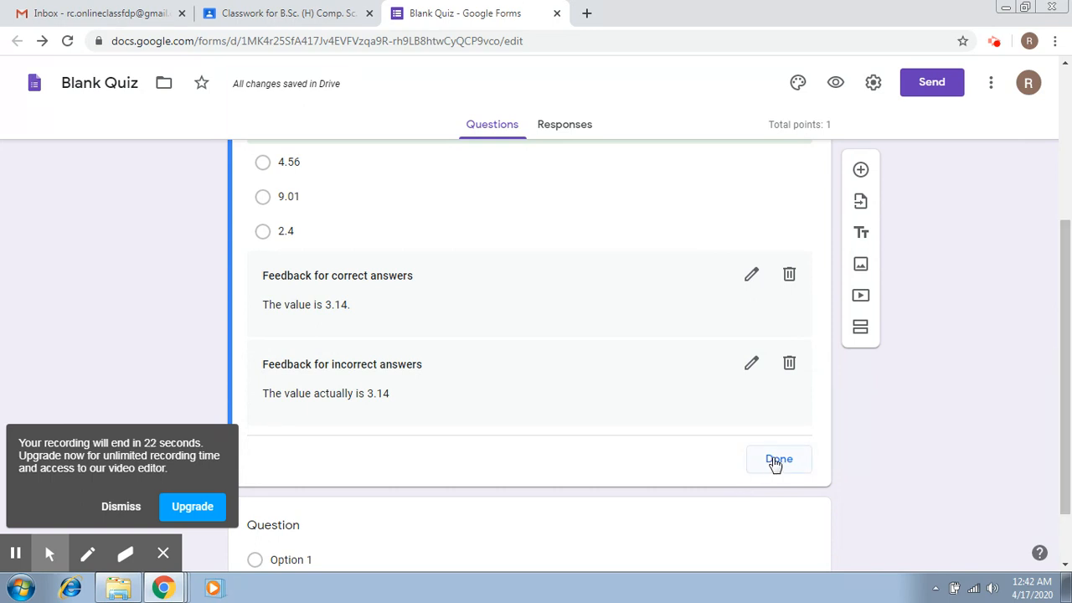
left_click(777, 460)
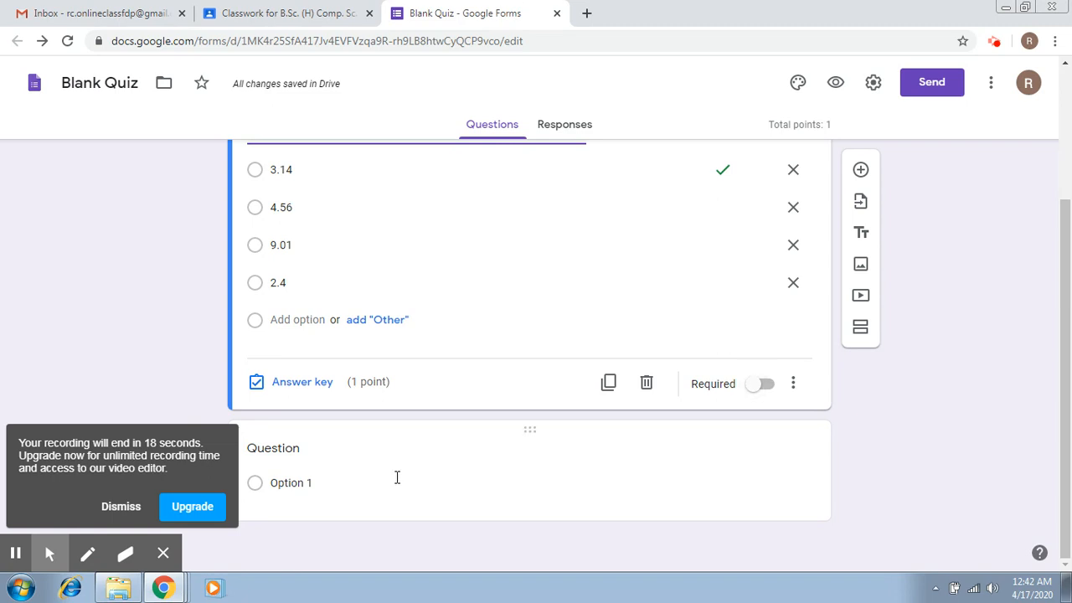
left_click(118, 506)
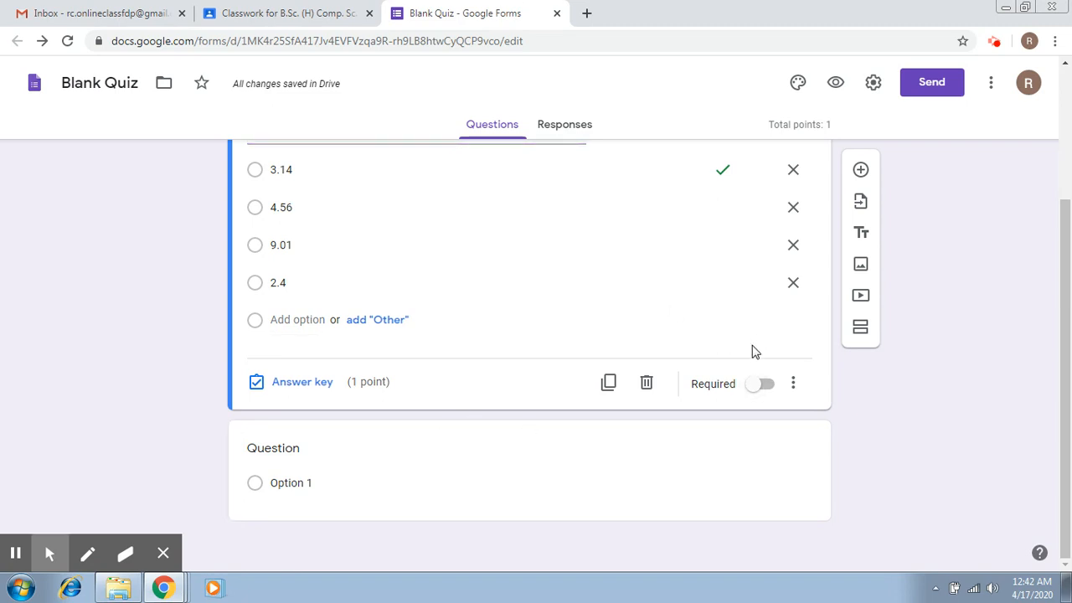
left_click(764, 385)
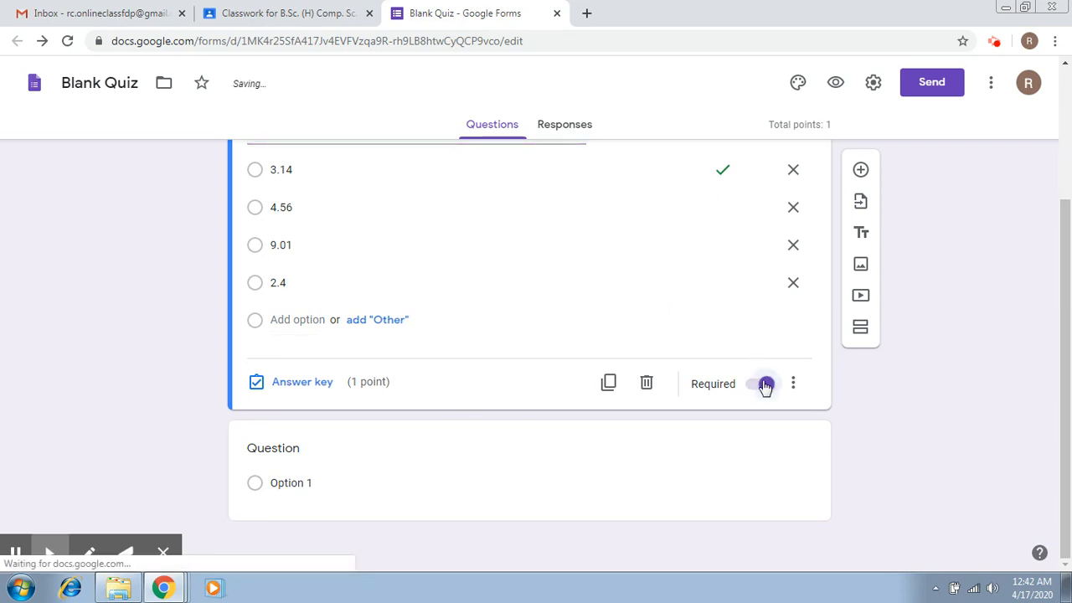